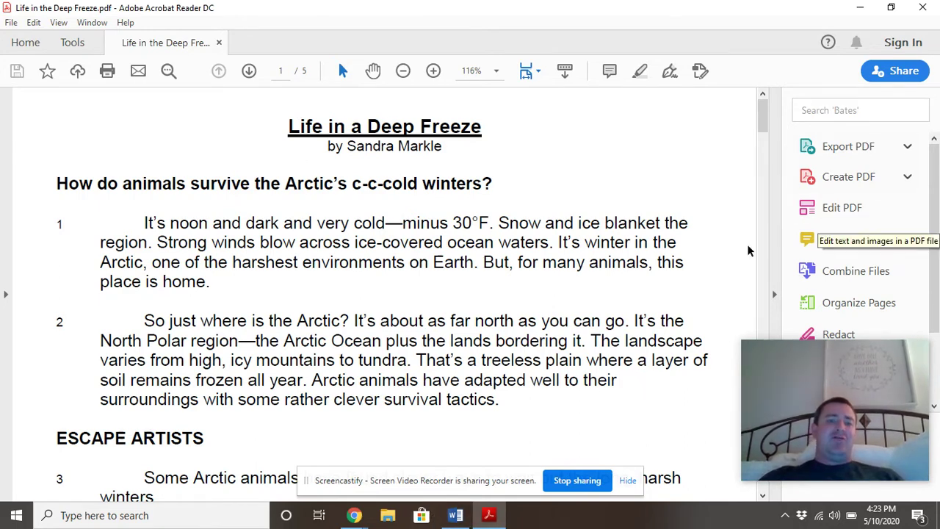
# - Replace 'articles' in the prompt with 'Arctic in' so it asks about the Arctic in cold winters
pyautogui.click(453, 516)
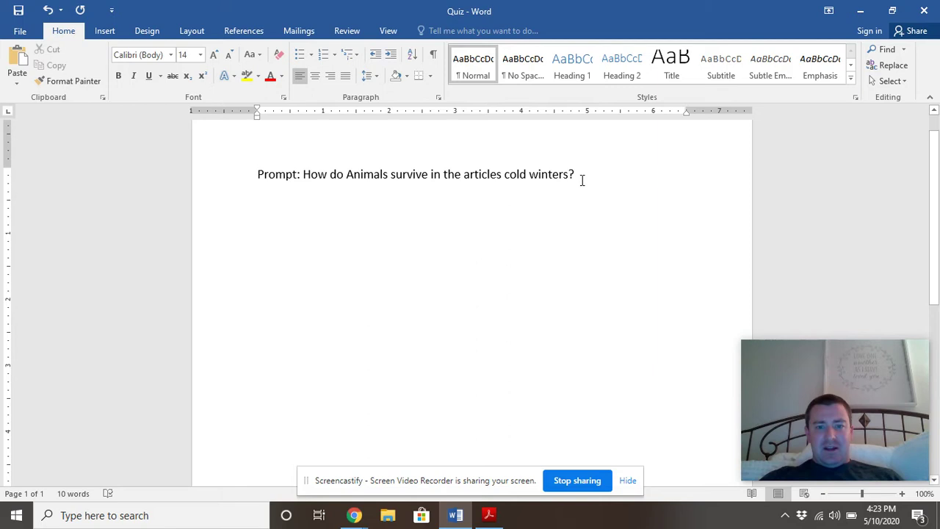
pyautogui.moveTo(502, 177); pyautogui.dragTo(478, 194)
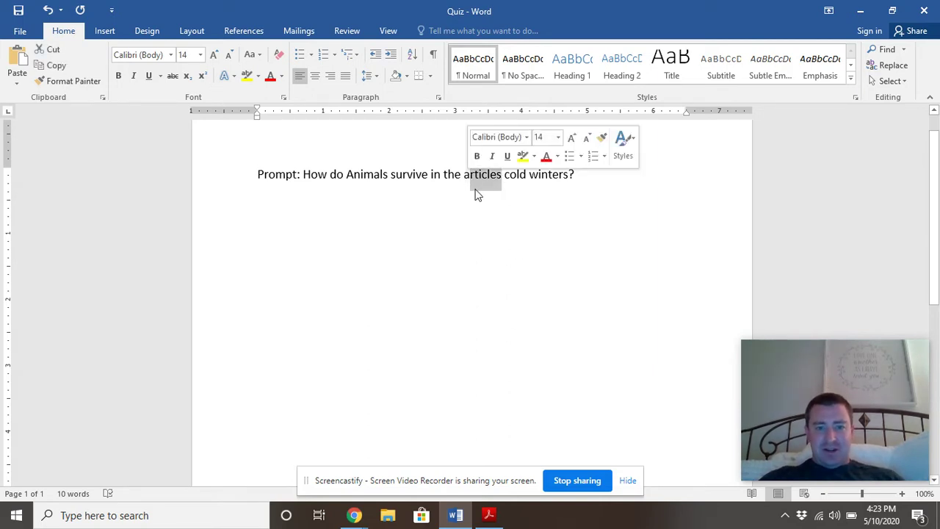
pyautogui.write('Ar')
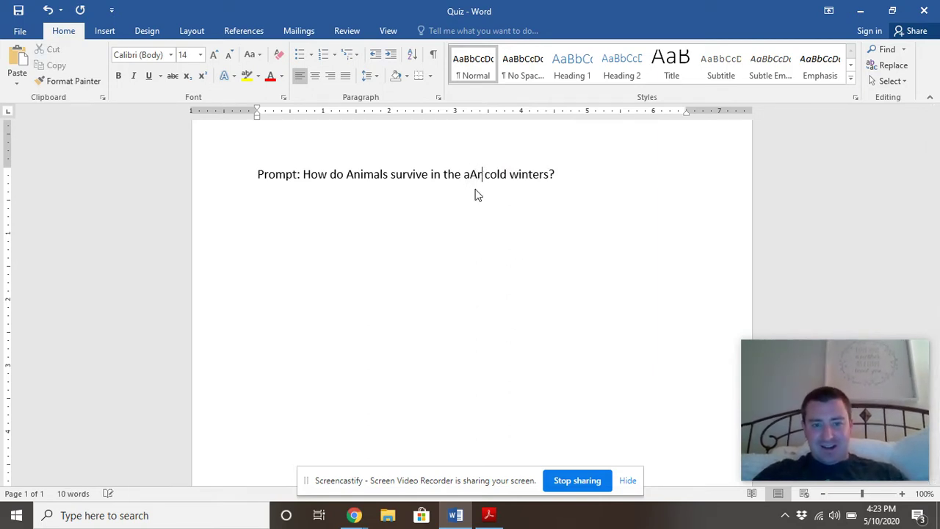
pyautogui.press('BackSpace')
pyautogui.press('BackSpace')
pyautogui.press('BackSpace')
pyautogui.write('Art')
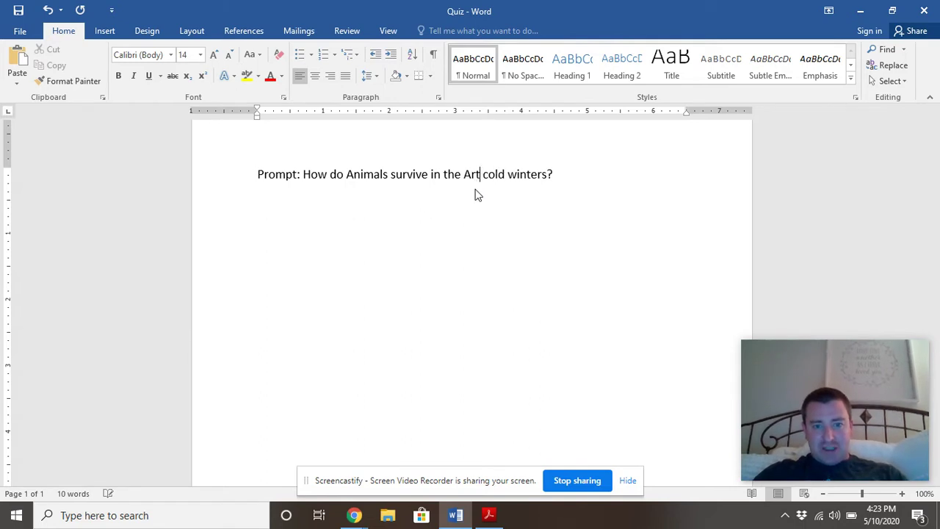
pyautogui.write('ic')
pyautogui.press('BackSpace')
pyautogui.press('BackSpace')
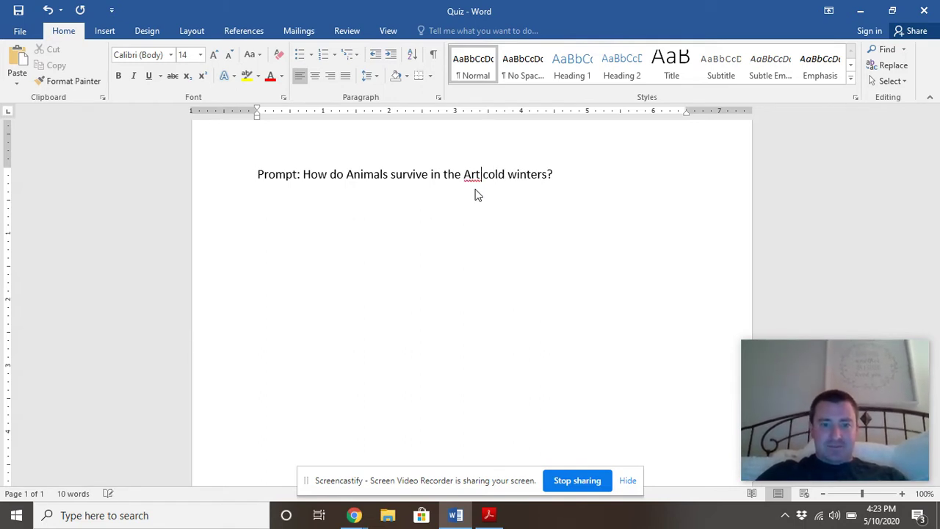
pyautogui.press('BackSpace')
pyautogui.write('ctic in')
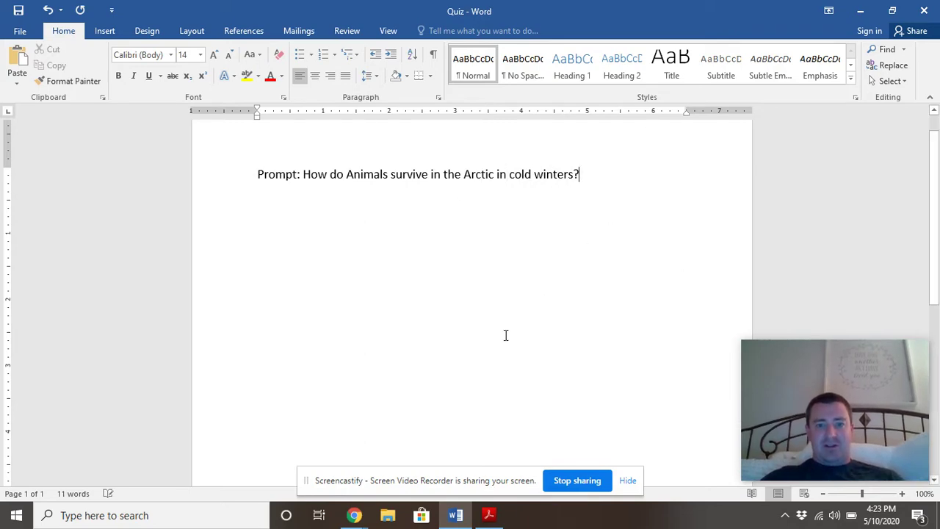
pyautogui.click(364, 517)
pyautogui.click(220, 449)
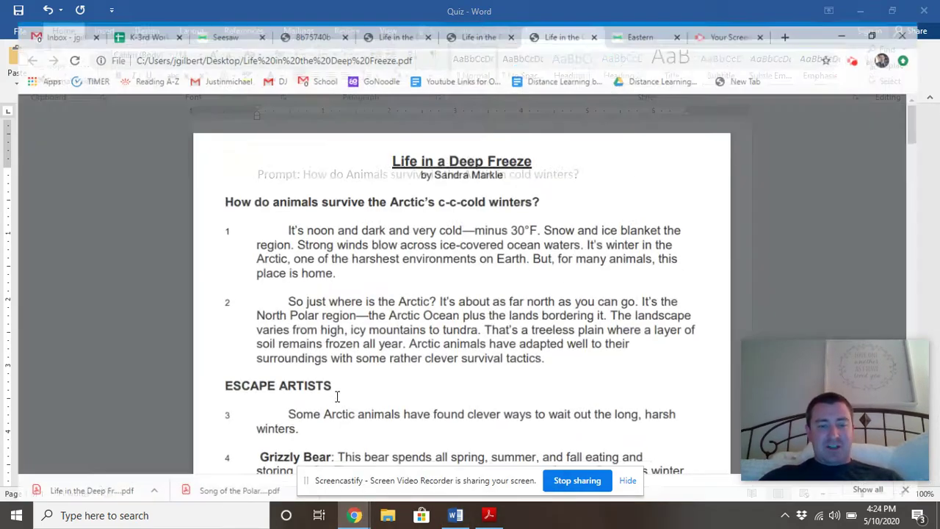
pyautogui.moveTo(212, 189); pyautogui.dragTo(547, 189)
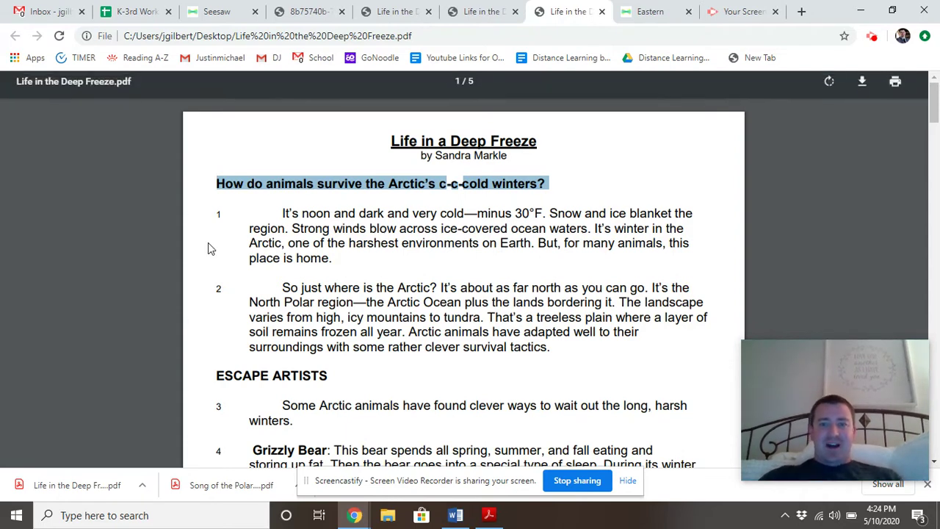
pyautogui.click(872, 9)
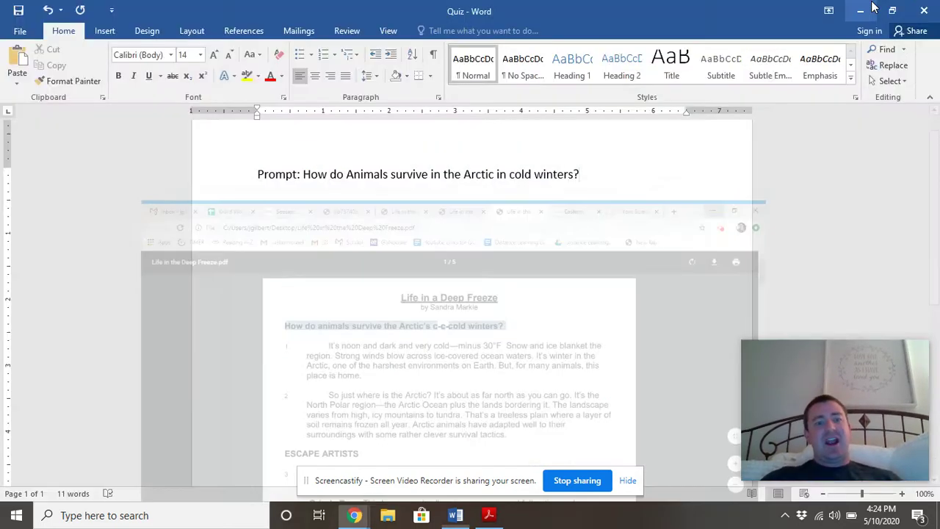
pyautogui.moveTo(489, 517)
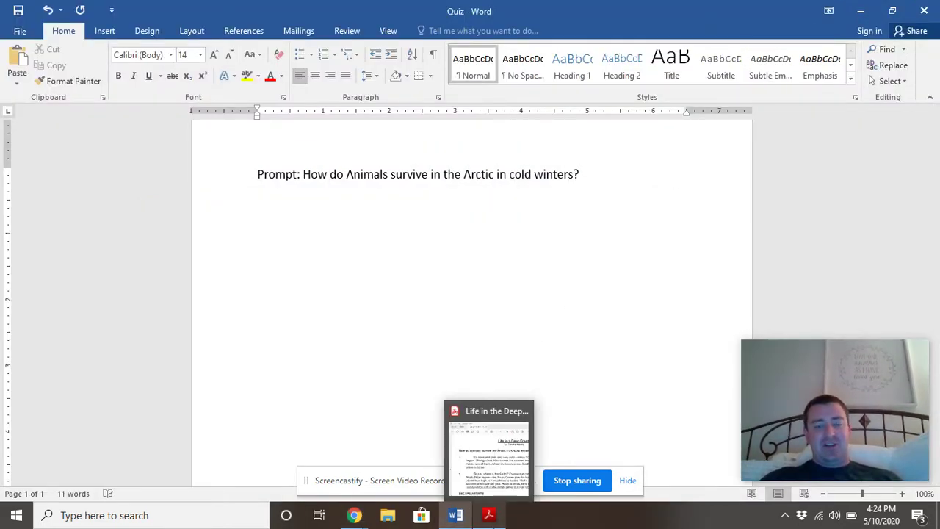
pyautogui.click(489, 449)
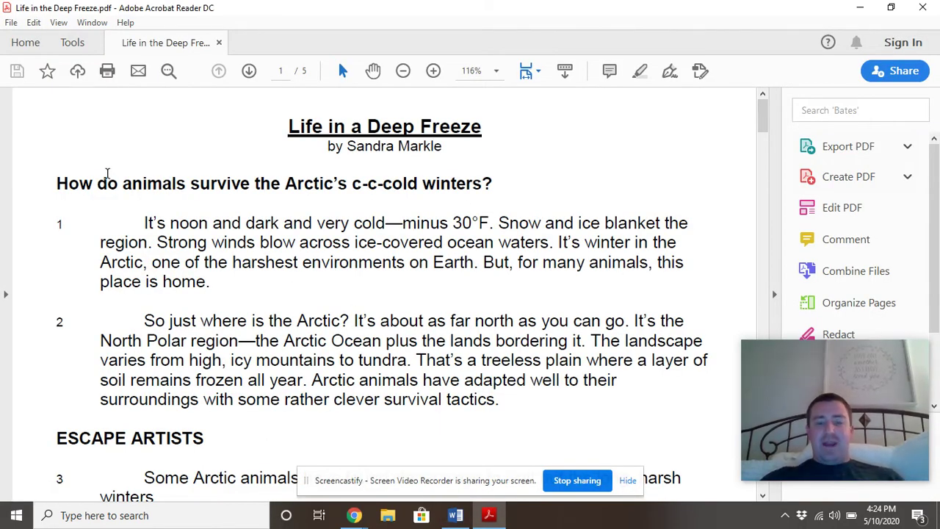
pyautogui.click(455, 514)
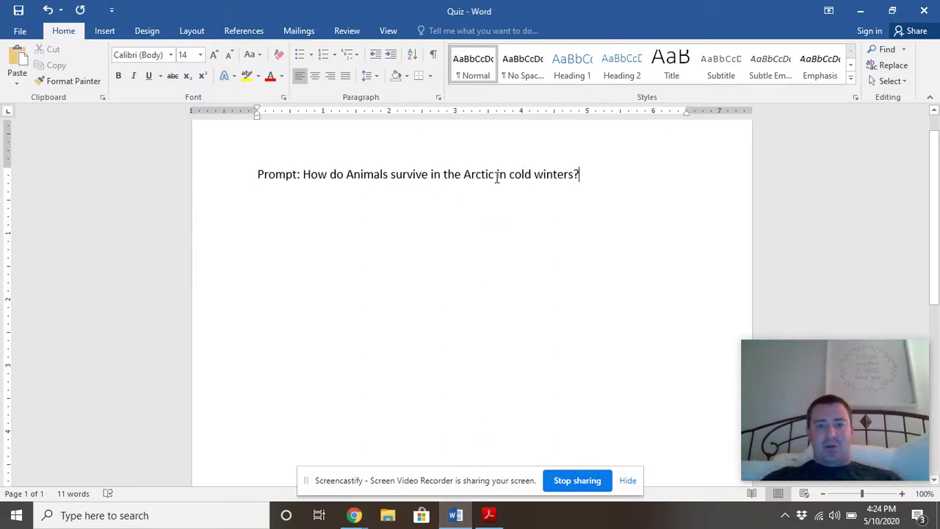
pyautogui.click(360, 516)
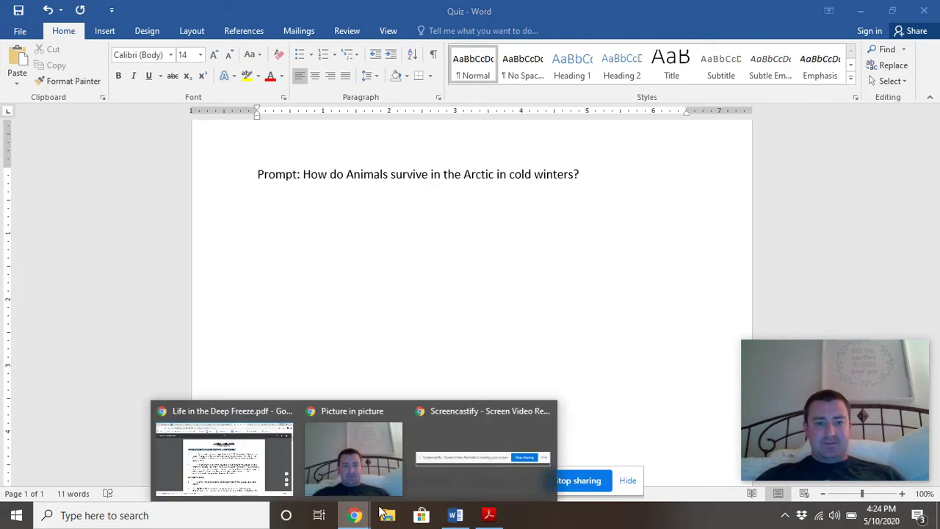
pyautogui.click(281, 472)
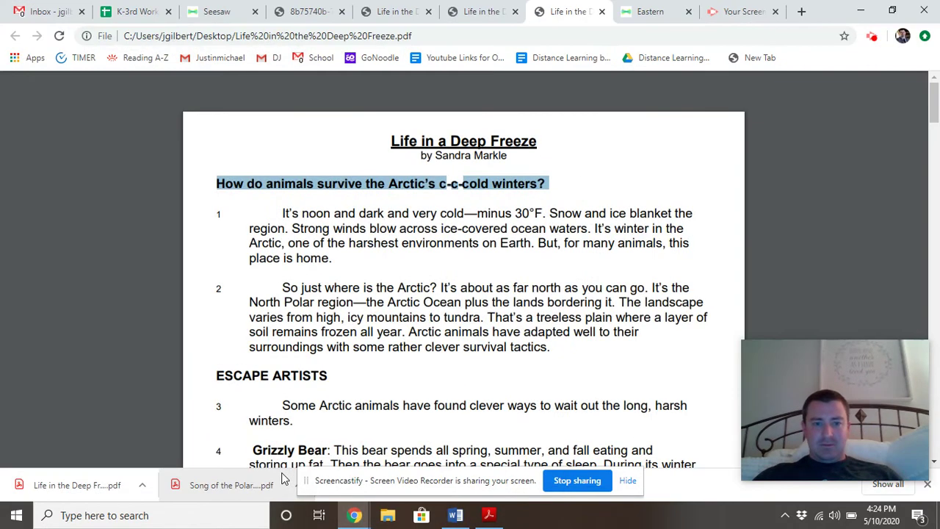
pyautogui.click(354, 516)
# - Add 's after Arctic in the prompt and add numbered points 1–3 beneath it
pyautogui.click(458, 515)
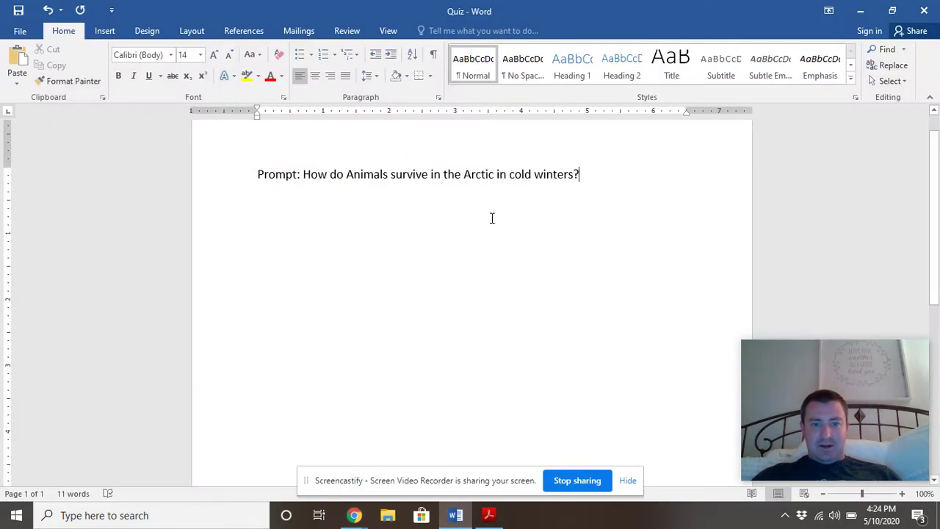
pyautogui.click(494, 175)
pyautogui.write("'s")
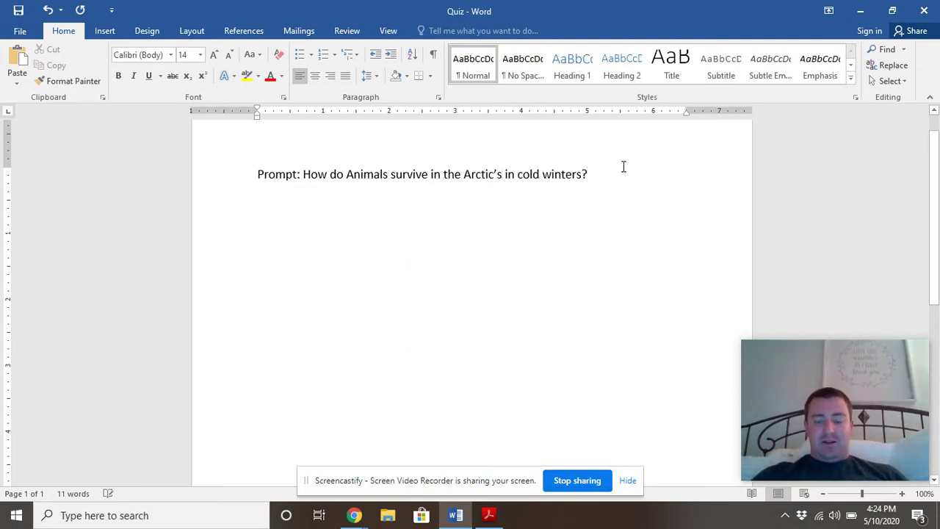
pyautogui.press('Return')
pyautogui.write('1.')
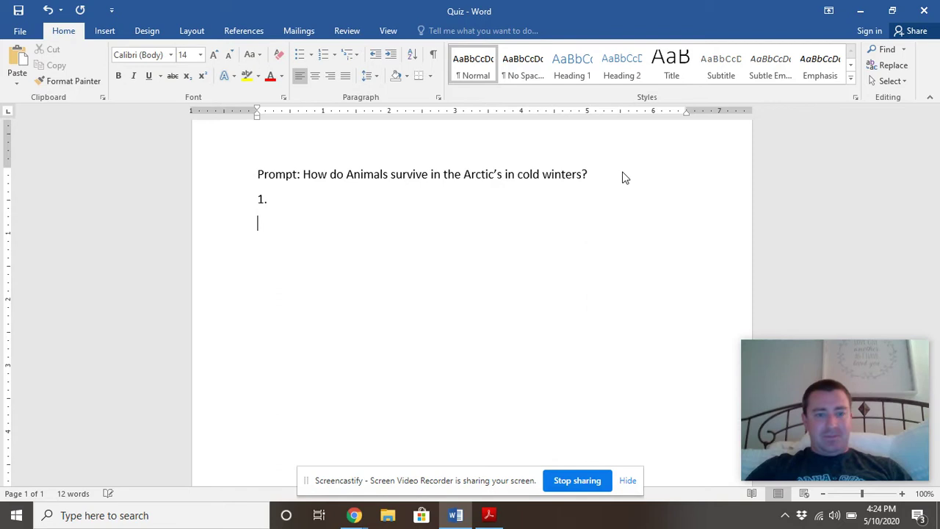
pyautogui.press('Return')
pyautogui.write('3.')
pyautogui.press('Return')
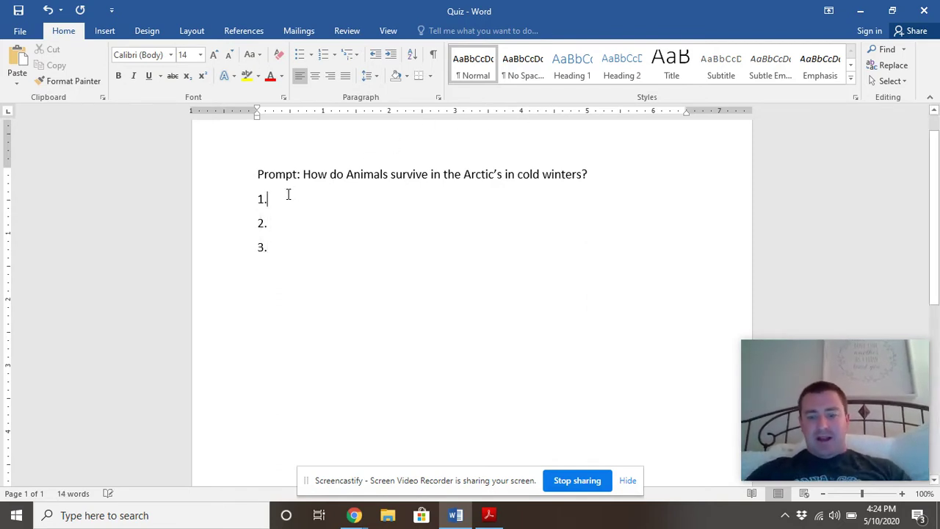
# - Add an empty bullet line under each of points 1, 2 and 3
pyautogui.press('Return')
pyautogui.click(300, 53)
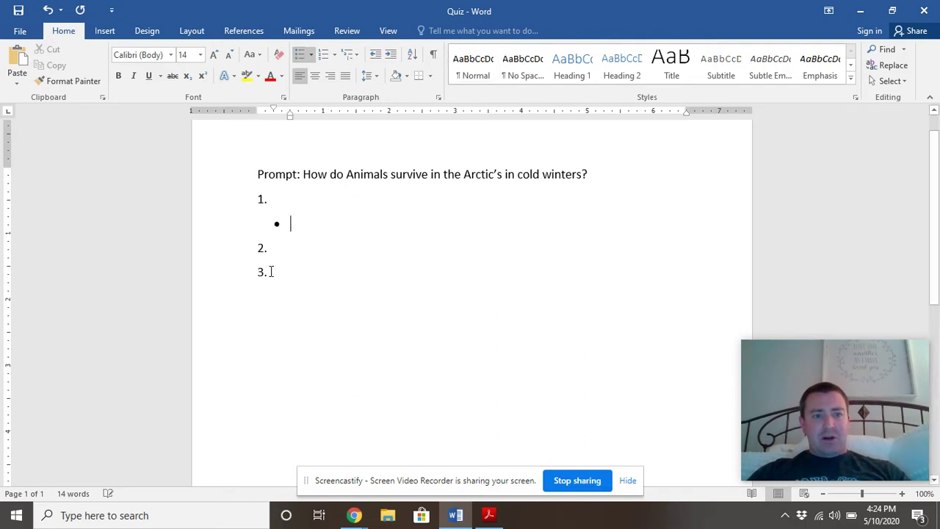
pyautogui.click(290, 247)
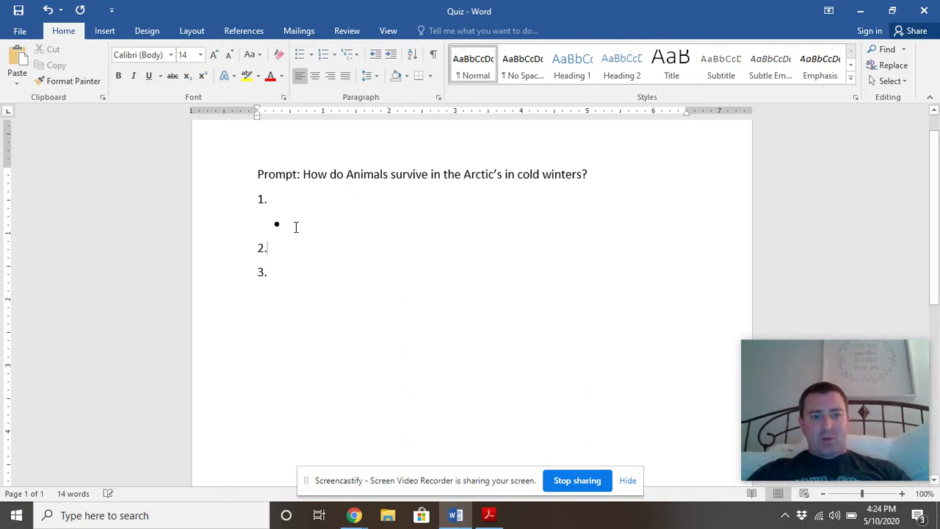
pyautogui.press('Return')
pyautogui.click(301, 55)
pyautogui.click(281, 297)
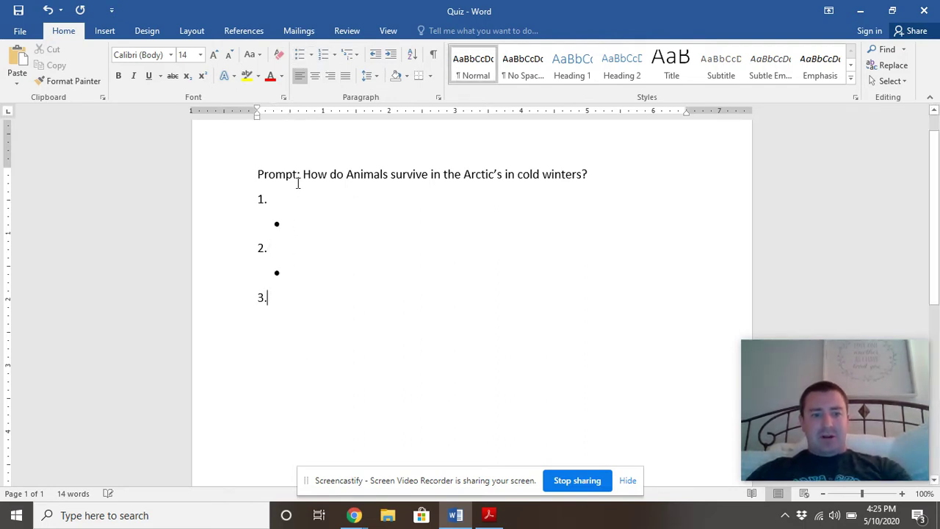
pyautogui.press('Return')
pyautogui.click(299, 54)
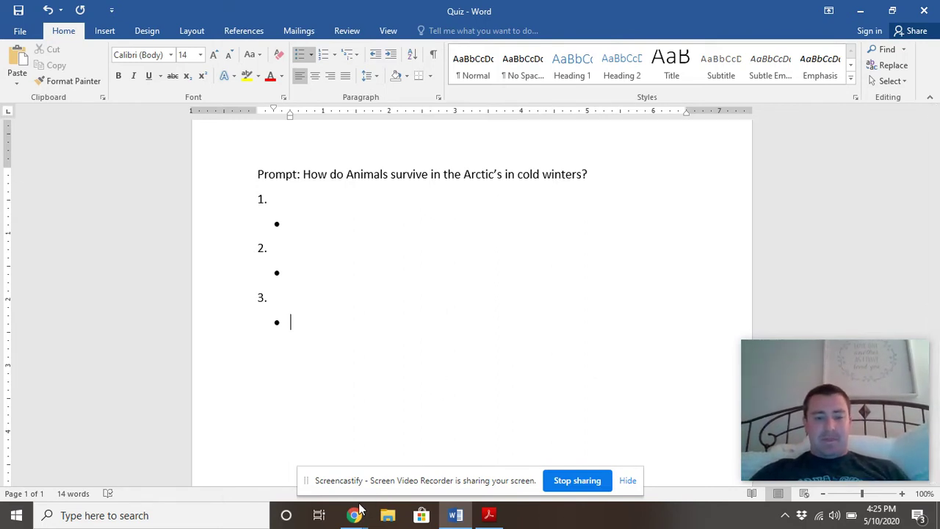
pyautogui.moveTo(358, 510)
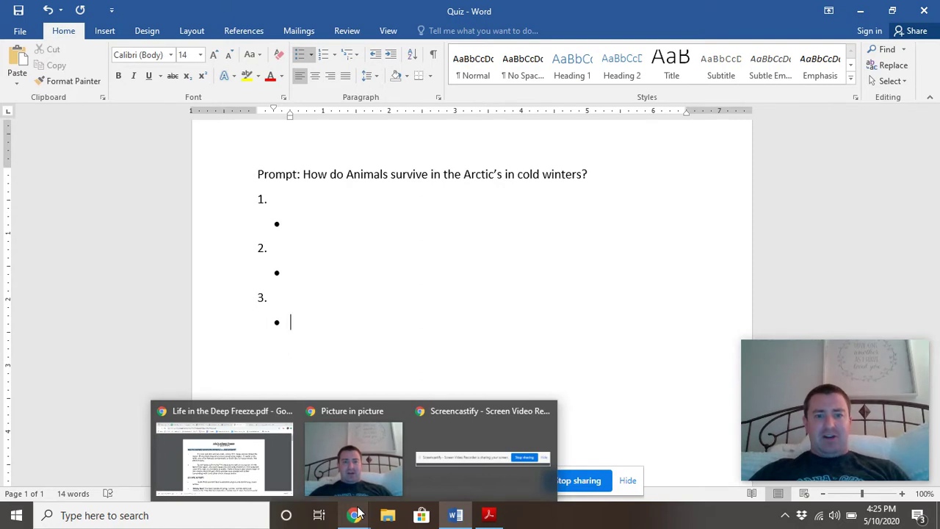
# - Bring the Life in a Deep Freeze PDF forward and hide the Tools pane to enlarge page 1
pyautogui.moveTo(488, 518)
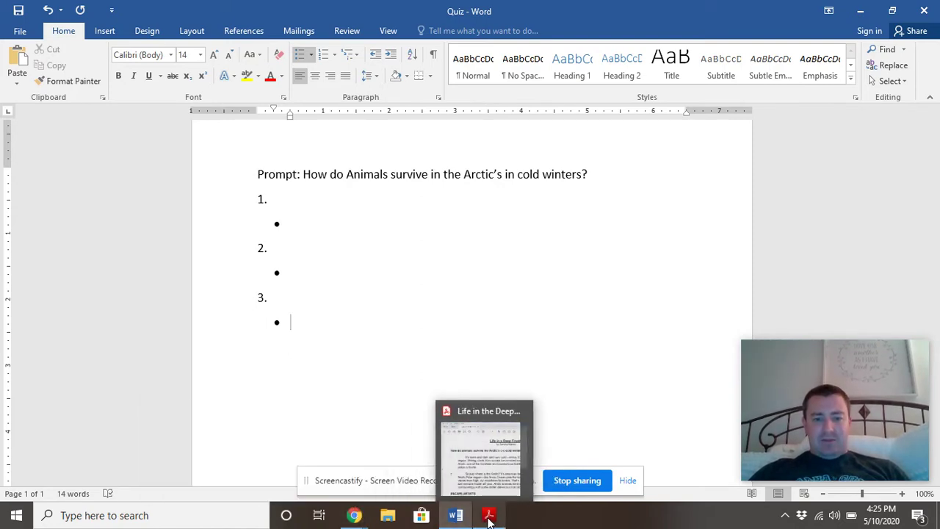
pyautogui.click(499, 474)
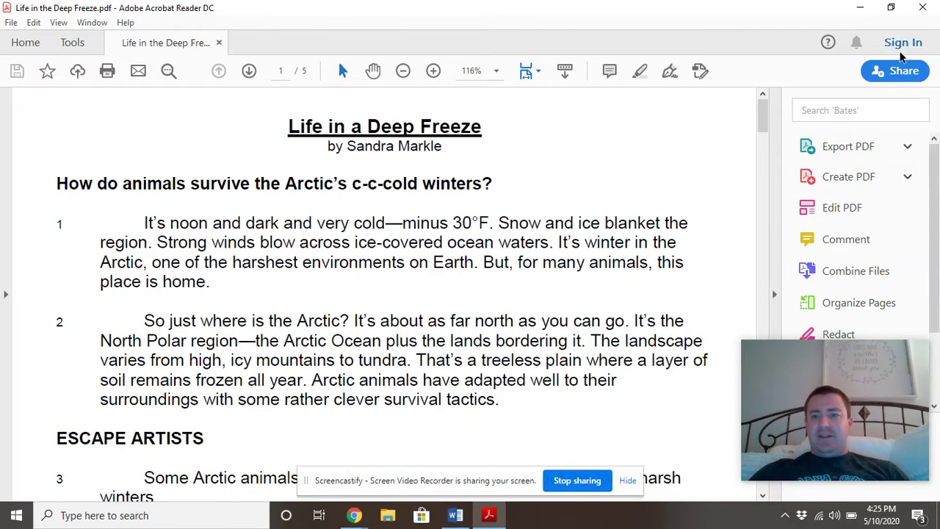
pyautogui.click(774, 294)
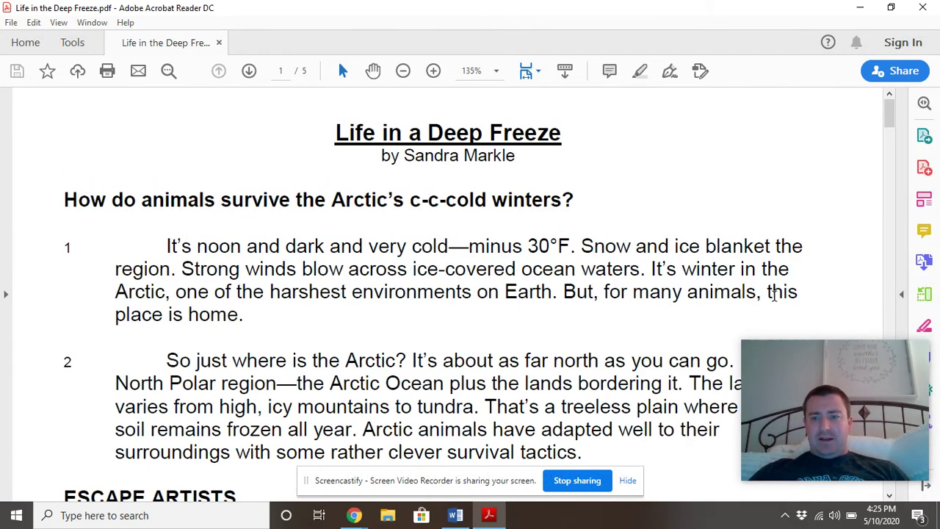
pyautogui.moveTo(825, 358); pyautogui.dragTo(79, 69)
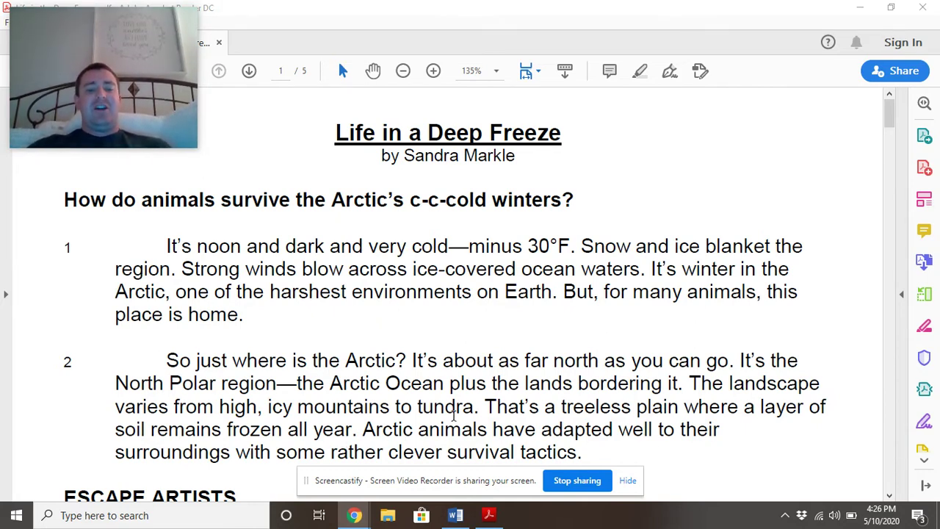
pyautogui.scroll(-5, 454, 413)
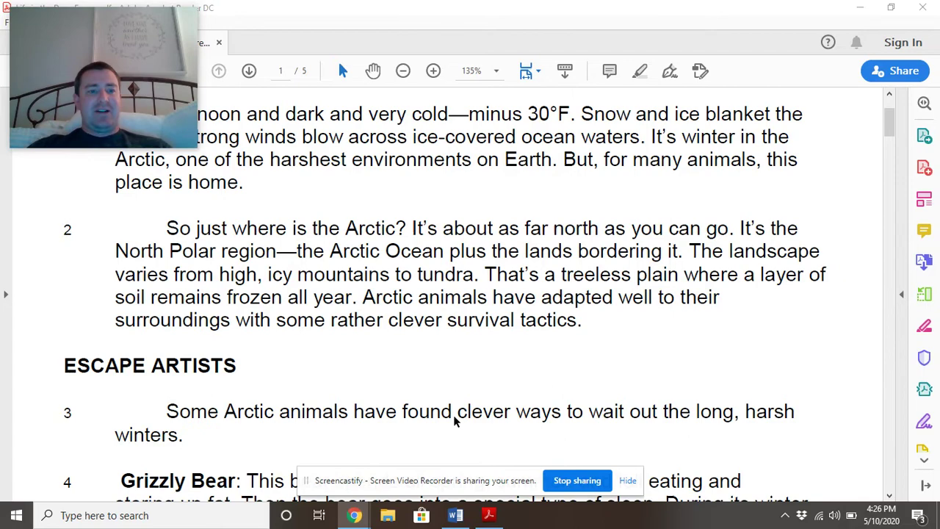
pyautogui.scroll(-3, 454, 413)
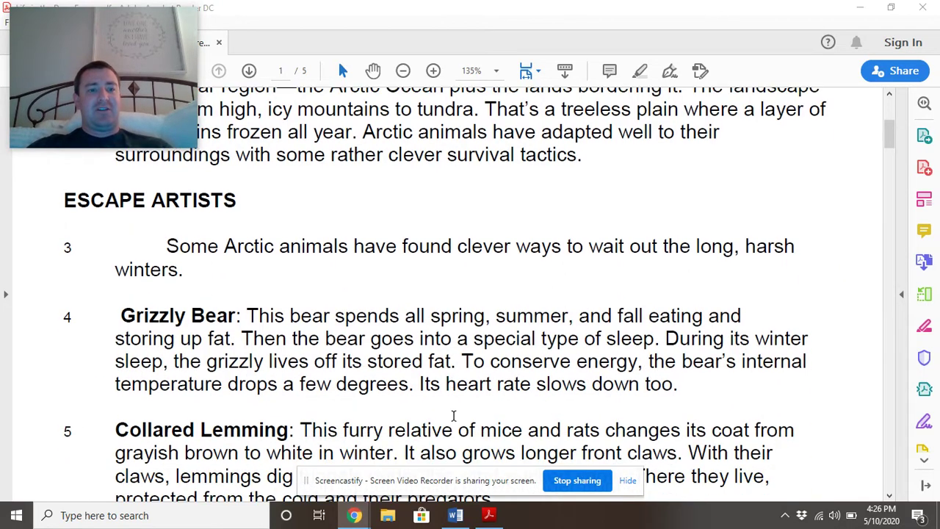
pyautogui.scroll(8, 454, 416)
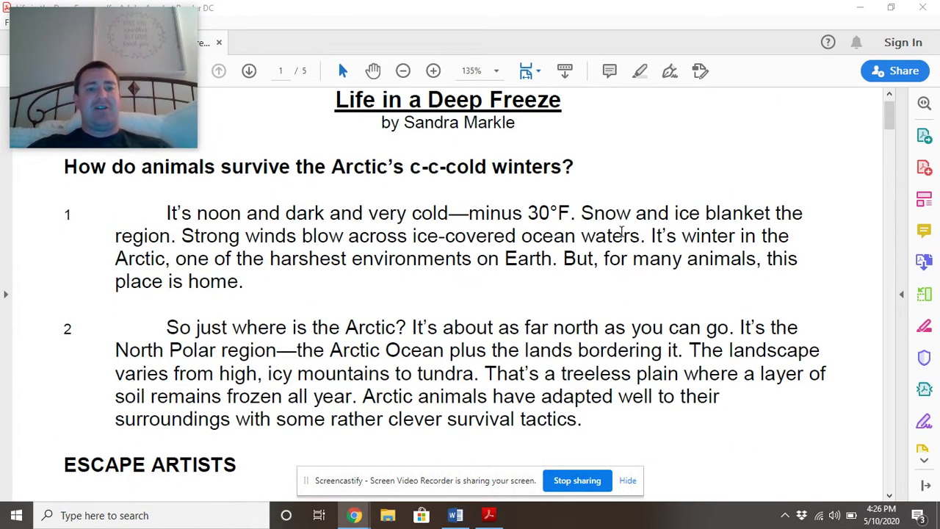
pyautogui.scroll(-4, 290, 255)
pyautogui.scroll(-3, 289, 255)
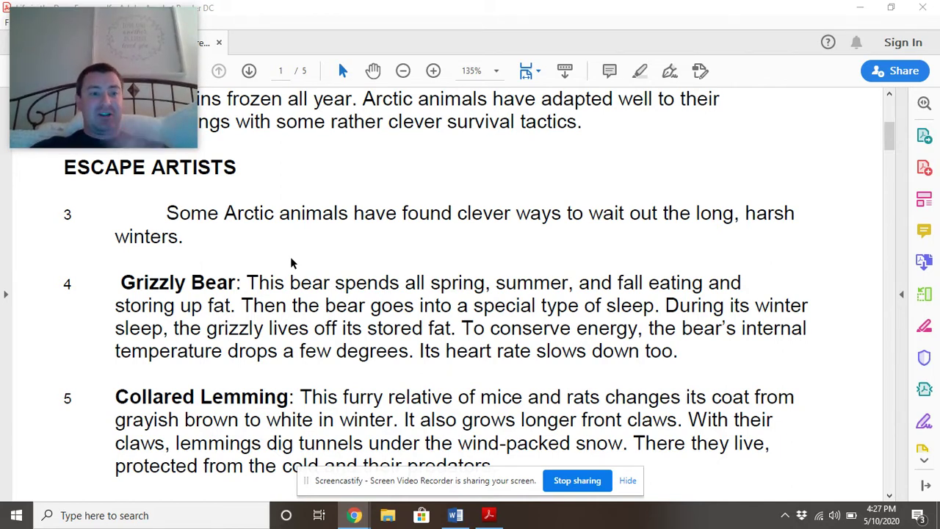
pyautogui.scroll(-2, 291, 262)
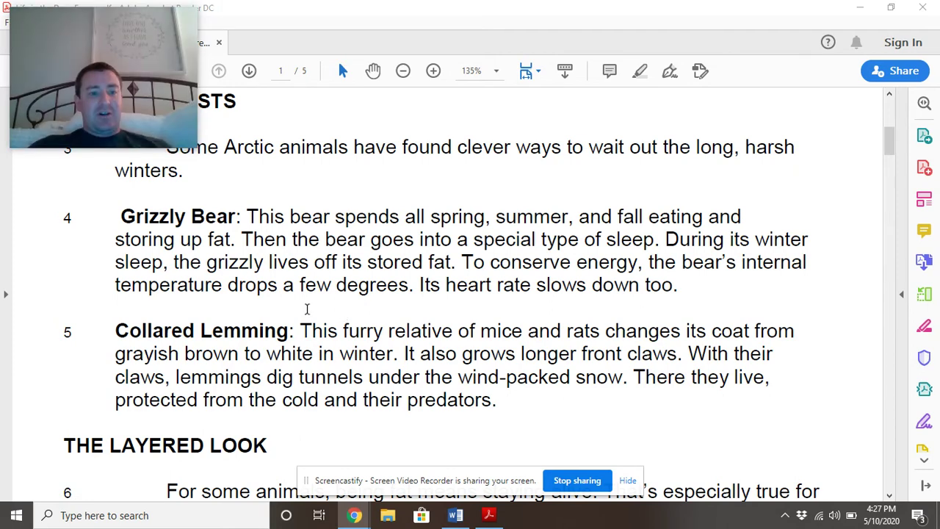
pyautogui.scroll(2, 254, 290)
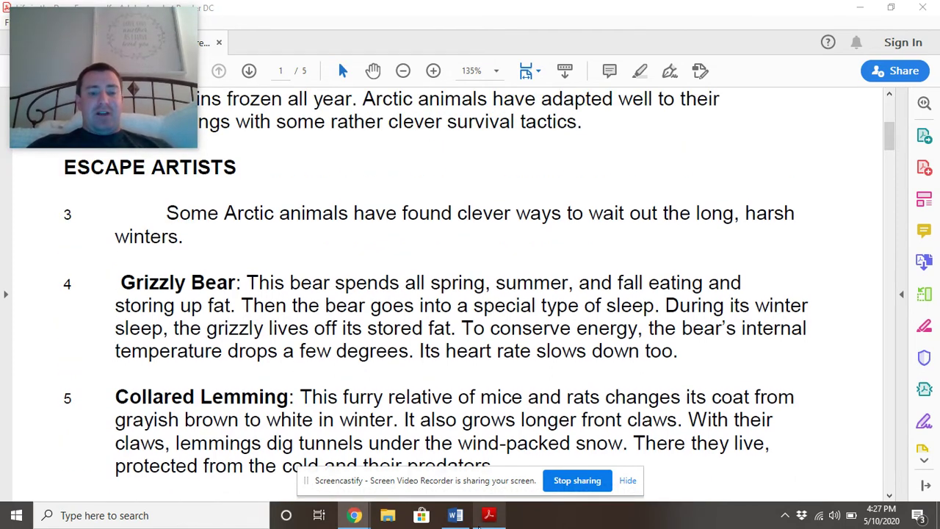
# - Select the article text from the ESCAPE ARTISTS heading through the grizzly bear paragraph into the lemming paragraph
pyautogui.click(464, 517)
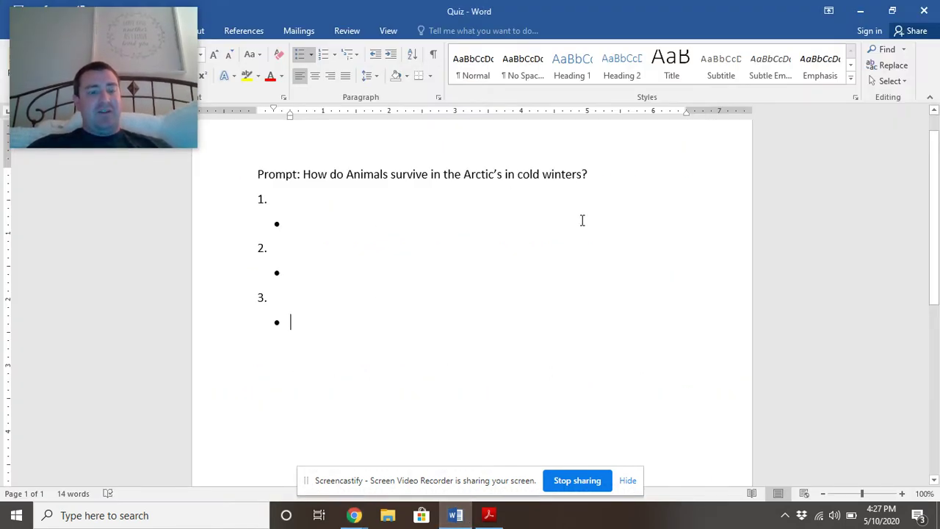
pyautogui.click(449, 519)
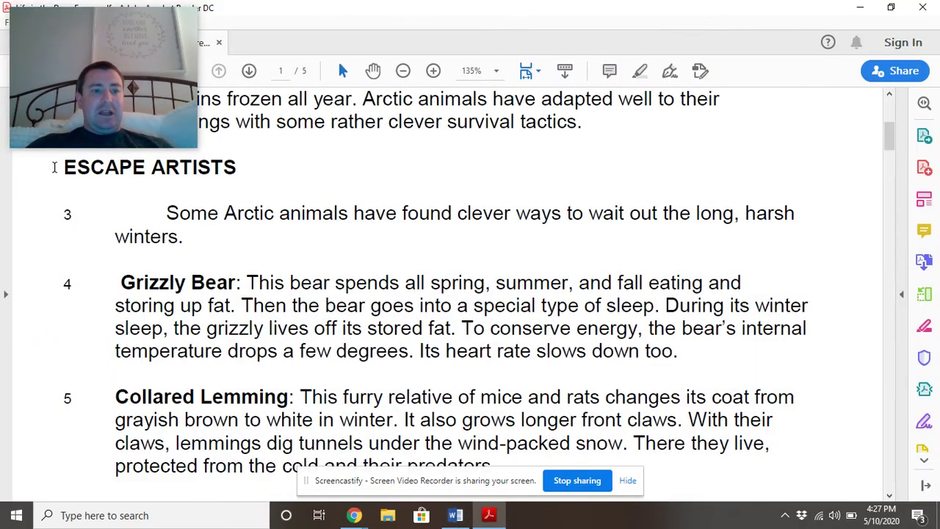
pyautogui.moveTo(54, 167); pyautogui.dragTo(734, 470)
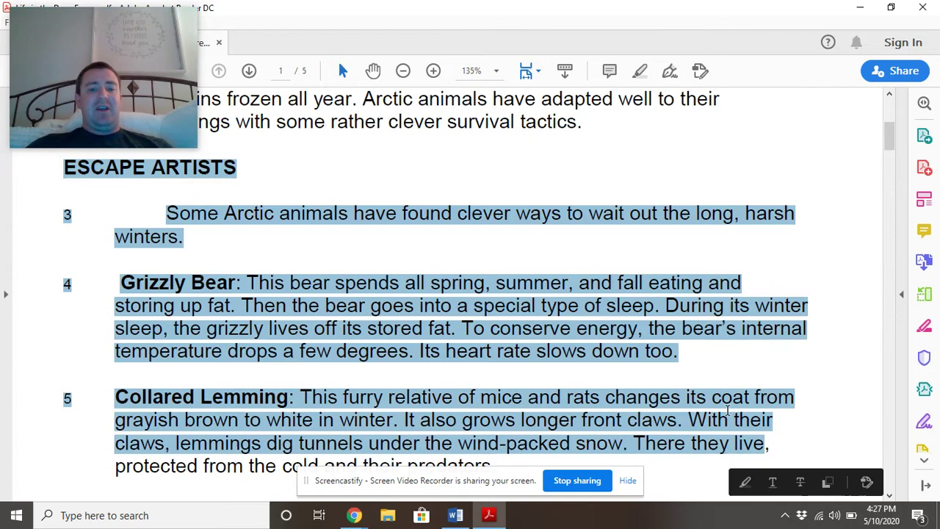
pyautogui.scroll(-2, 727, 411)
pyautogui.scroll(2, 727, 411)
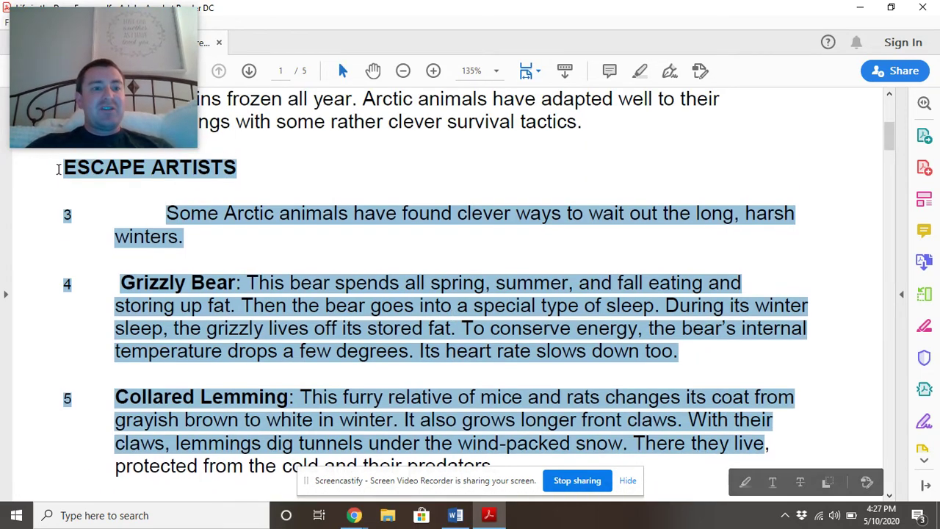
pyautogui.moveTo(58, 169); pyautogui.dragTo(504, 440)
pyautogui.scroll(-1, 359, 196)
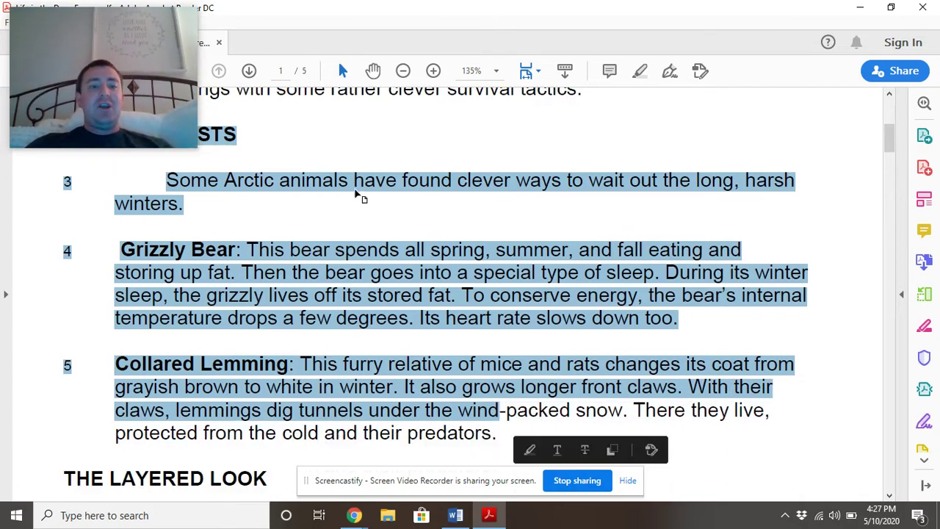
pyautogui.scroll(2, 122, 164)
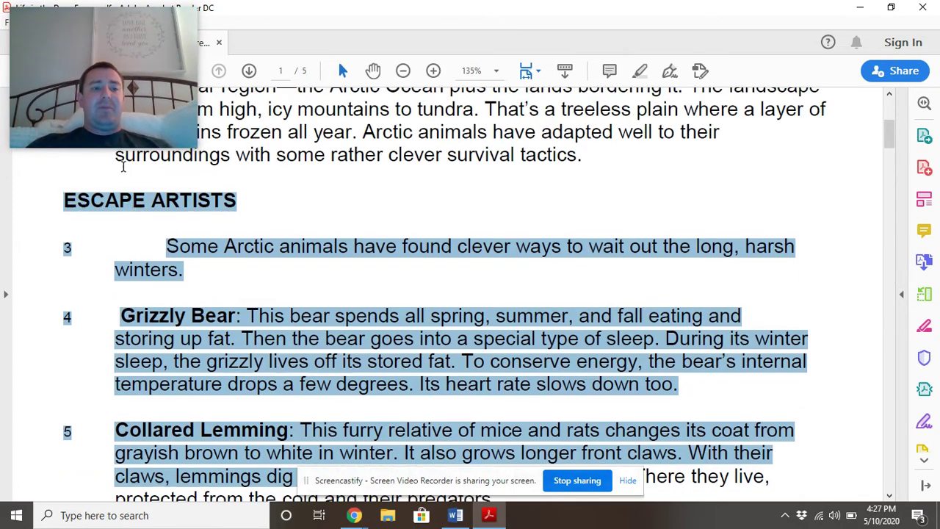
pyautogui.scroll(-2, 74, 208)
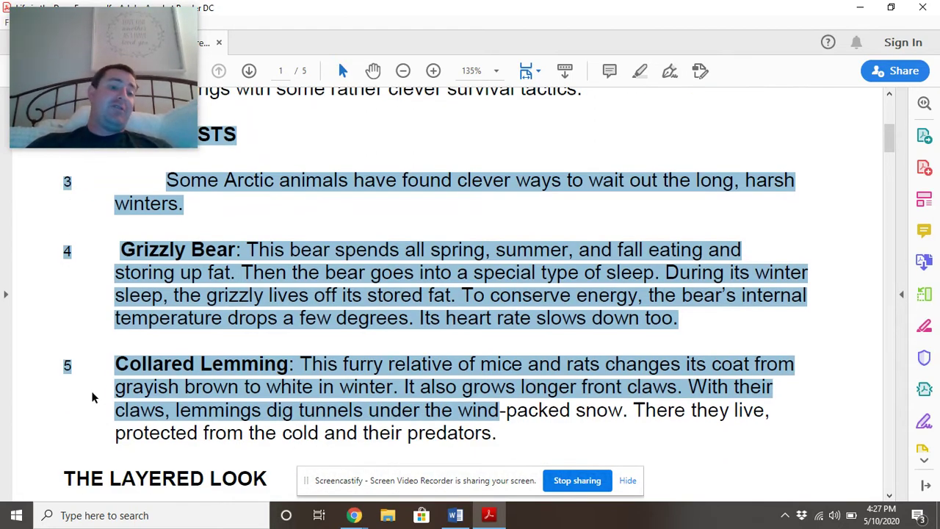
pyautogui.scroll(4, 243, 257)
pyautogui.scroll(5, 244, 257)
pyautogui.scroll(-8, 126, 164)
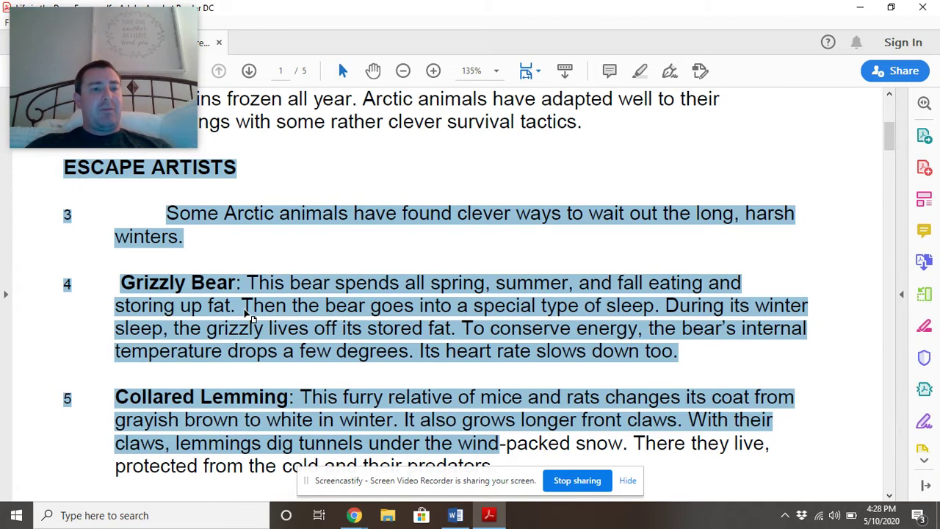
pyautogui.scroll(-1, 444, 429)
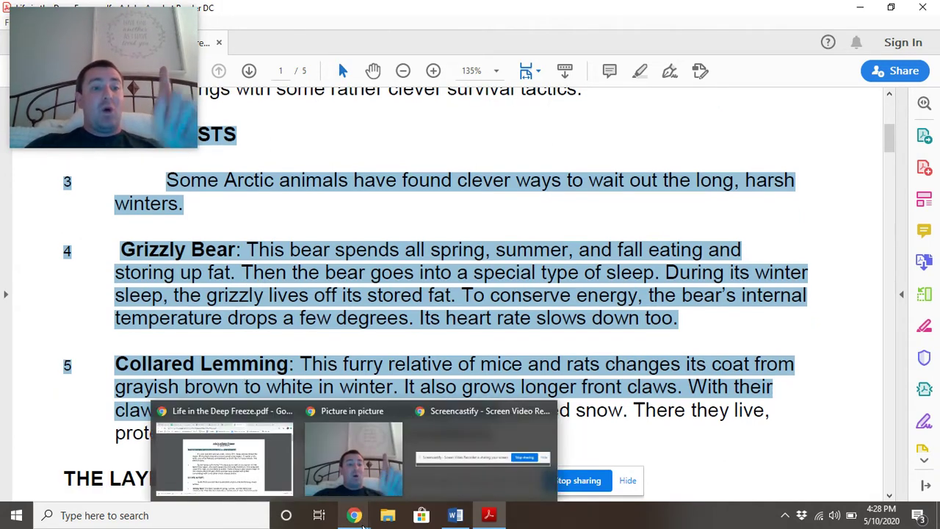
# - Tile the screen with the Acrobat article on the left half and the Word Quiz on the right
pyautogui.click(890, 7)
pyautogui.moveTo(316, 17); pyautogui.dragTo(4, 8)
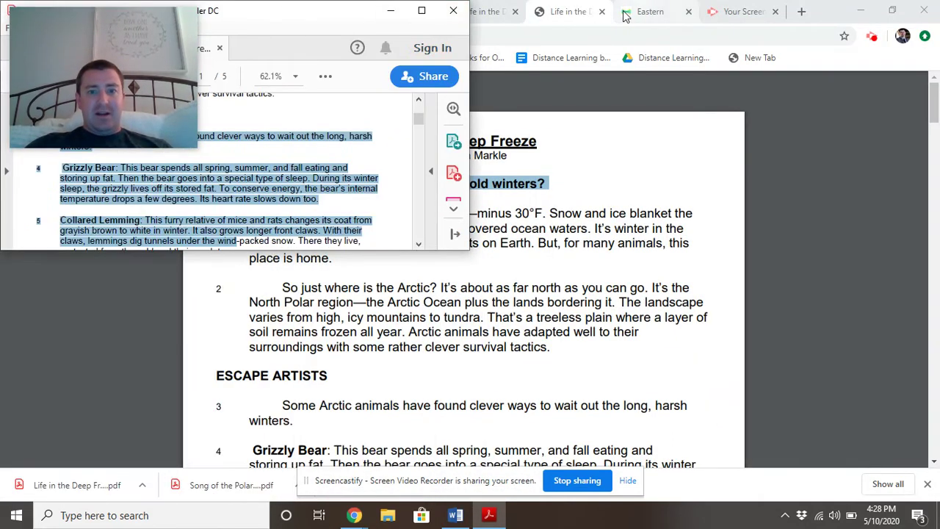
pyautogui.click(856, 13)
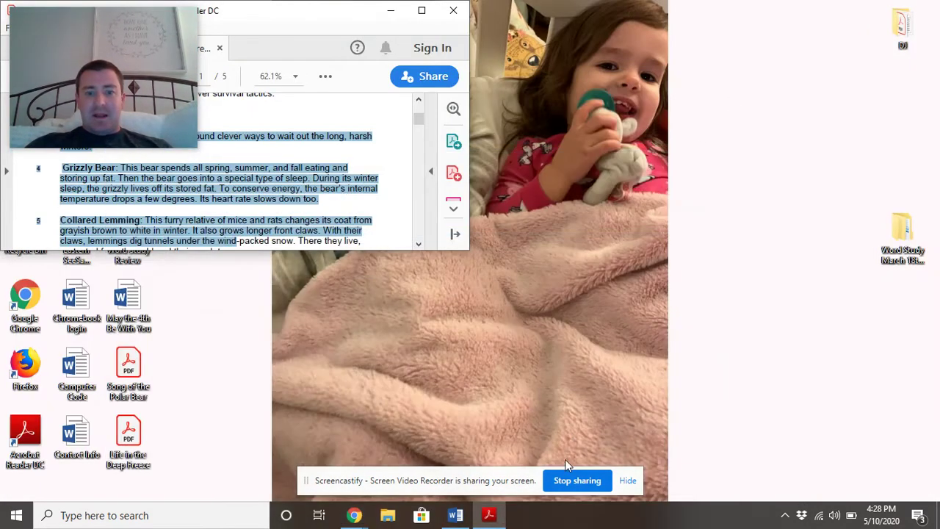
pyautogui.click(488, 515)
pyautogui.click(456, 514)
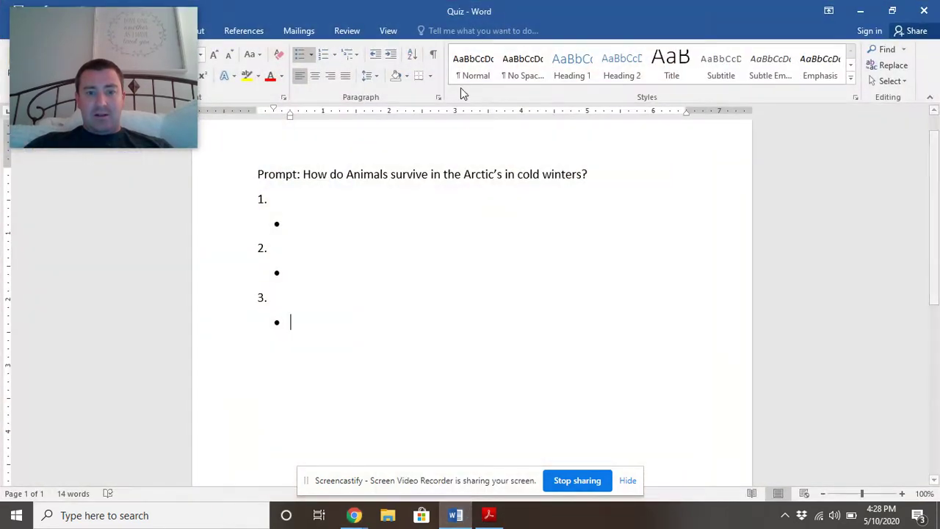
pyautogui.click(890, 7)
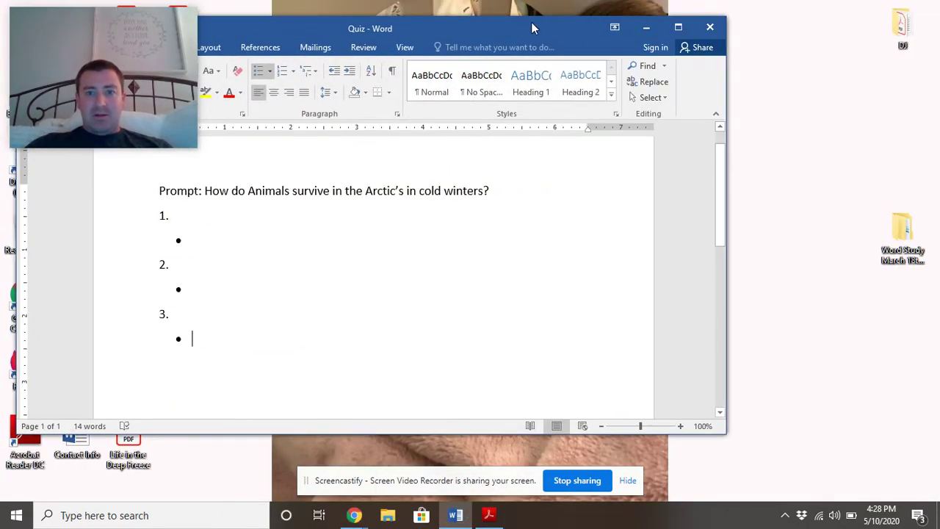
pyautogui.moveTo(668, 21); pyautogui.dragTo(939, 154)
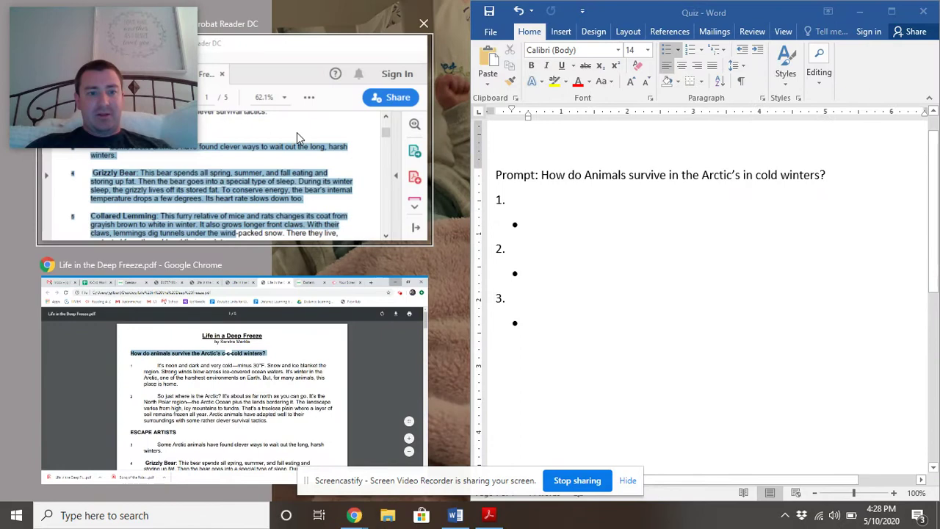
pyautogui.click(235, 177)
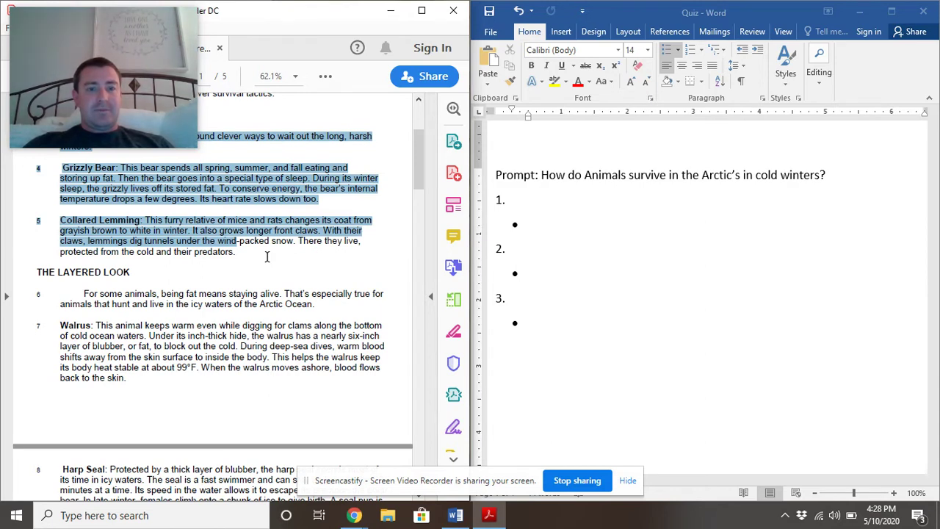
pyautogui.scroll(1, 267, 256)
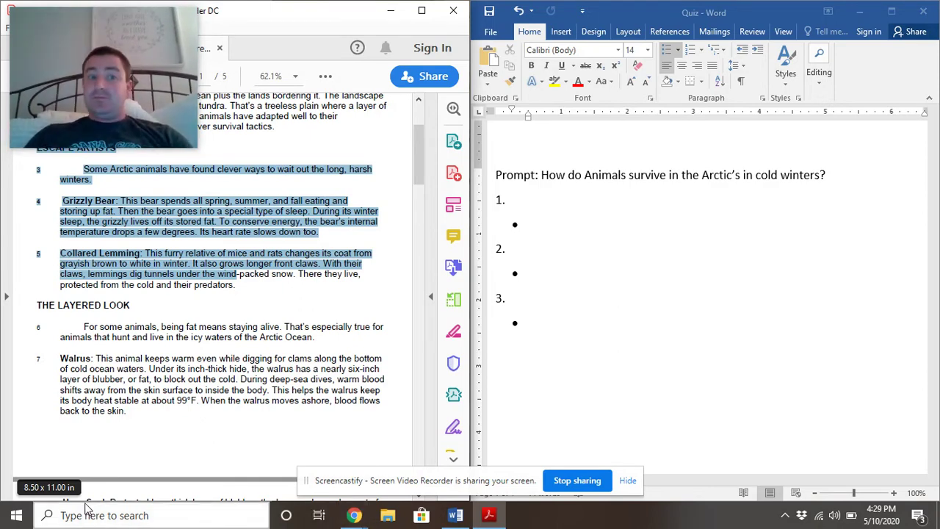
# - Write point 1 as 'Escape Artist a.k.a the grizzly bear', accepting the spelling fix for a.k.a
pyautogui.click(517, 200)
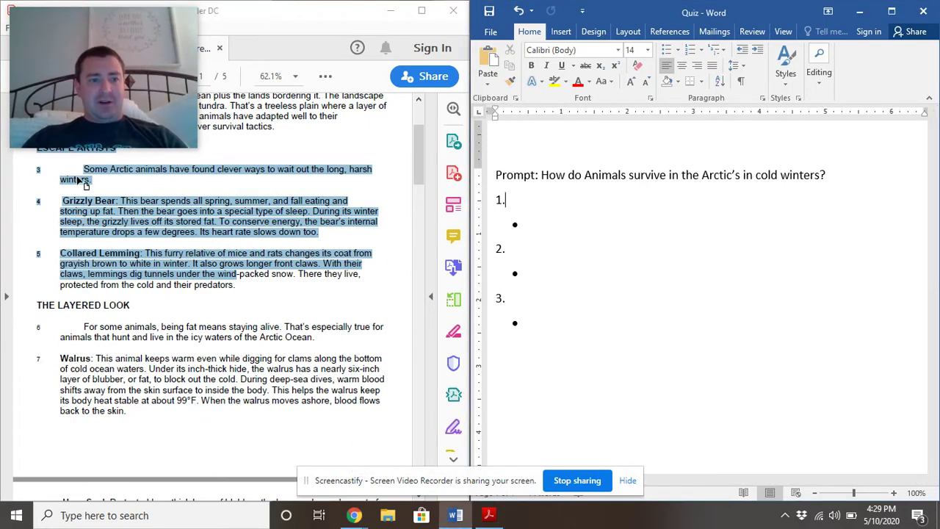
pyautogui.scroll(1, 77, 176)
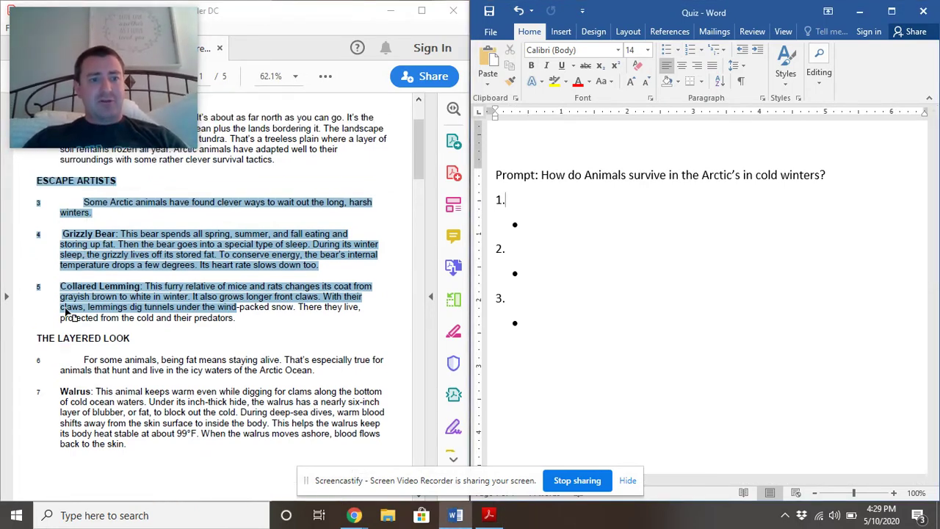
pyautogui.scroll(-1, 71, 191)
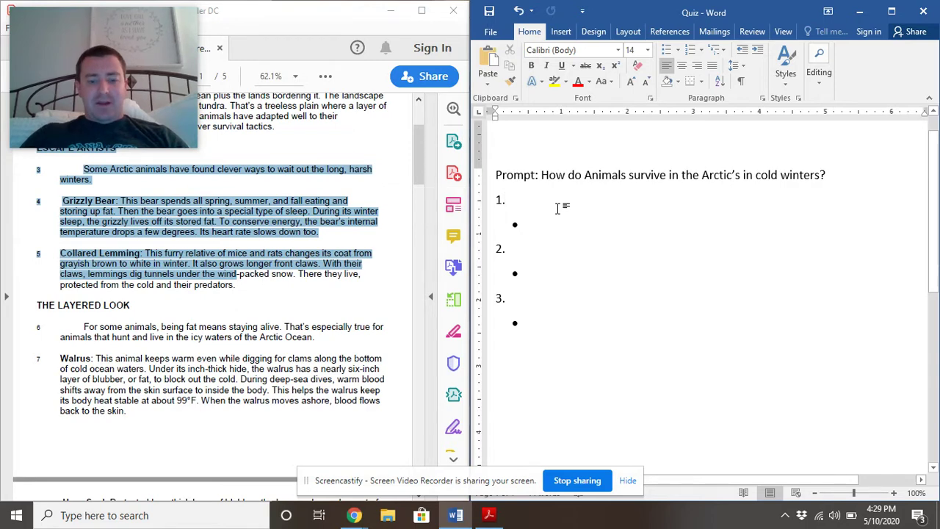
pyautogui.write('Escape Ae')
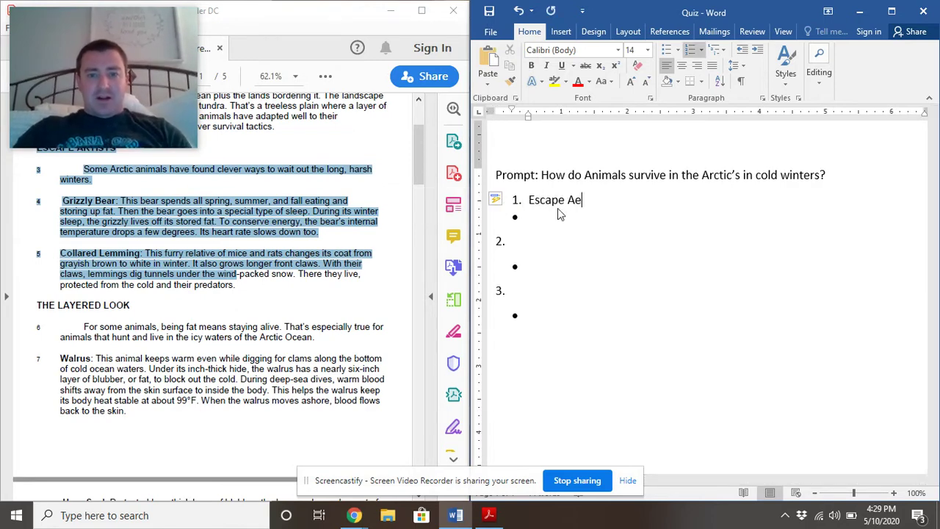
pyautogui.press('BackSpace')
pyautogui.write('rticle')
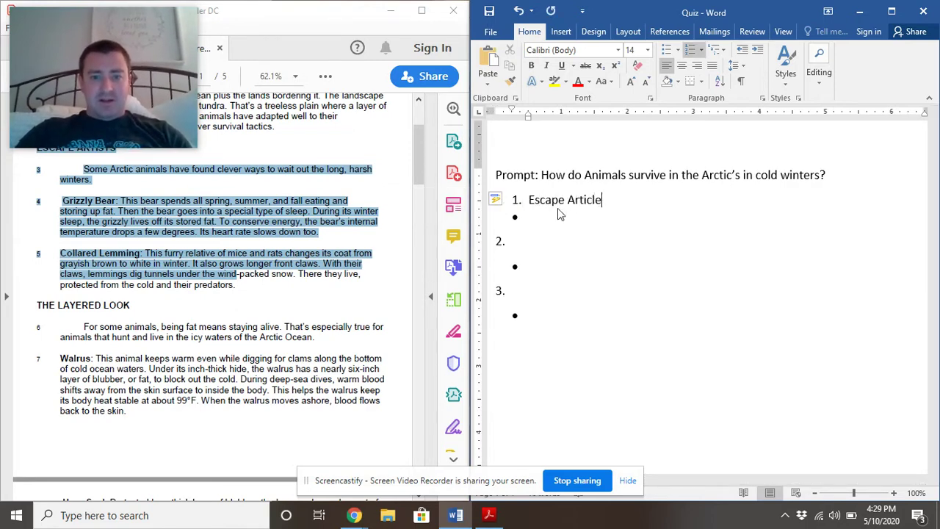
pyautogui.press('BackSpace')
pyautogui.press('BackSpace')
pyautogui.press('BackSpace')
pyautogui.press('BackSpace')
pyautogui.write('is')
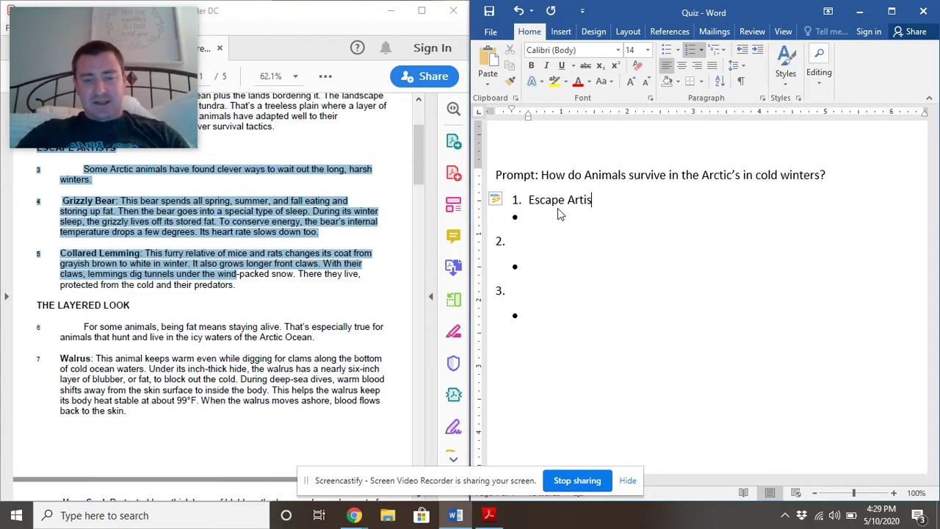
pyautogui.write('t a.k.')
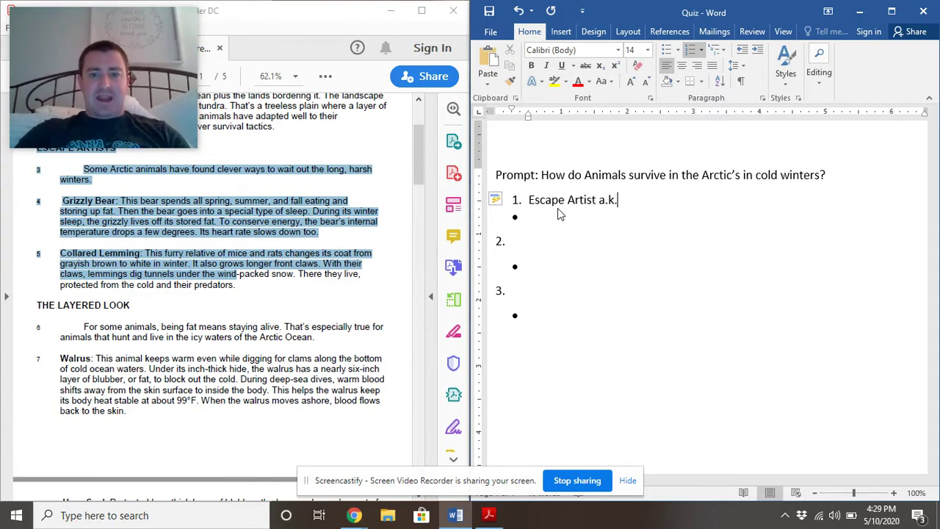
pyautogui.write('a the gr')
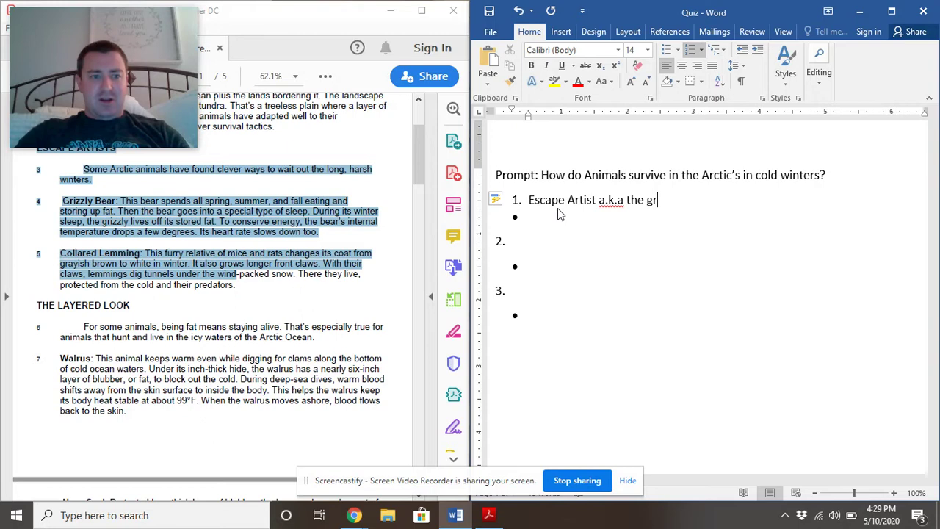
pyautogui.write('izzly bear')
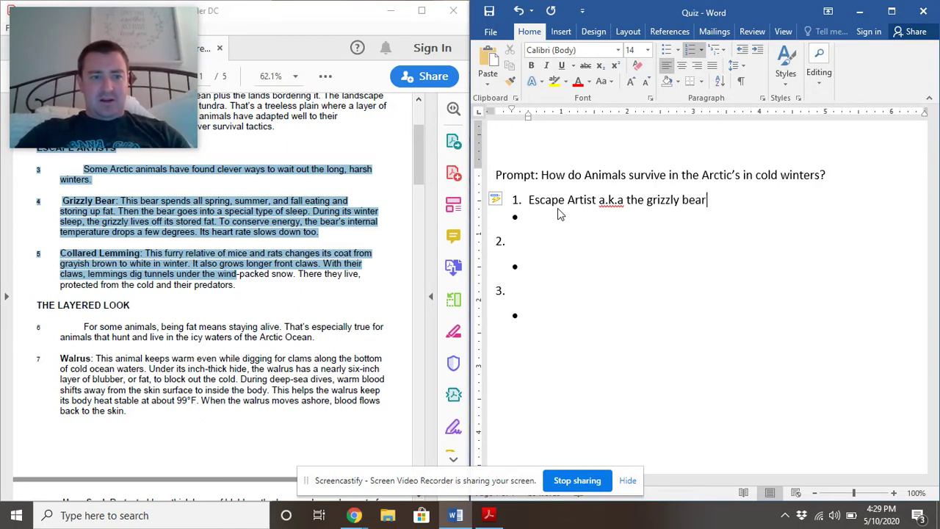
pyautogui.click(618, 214)
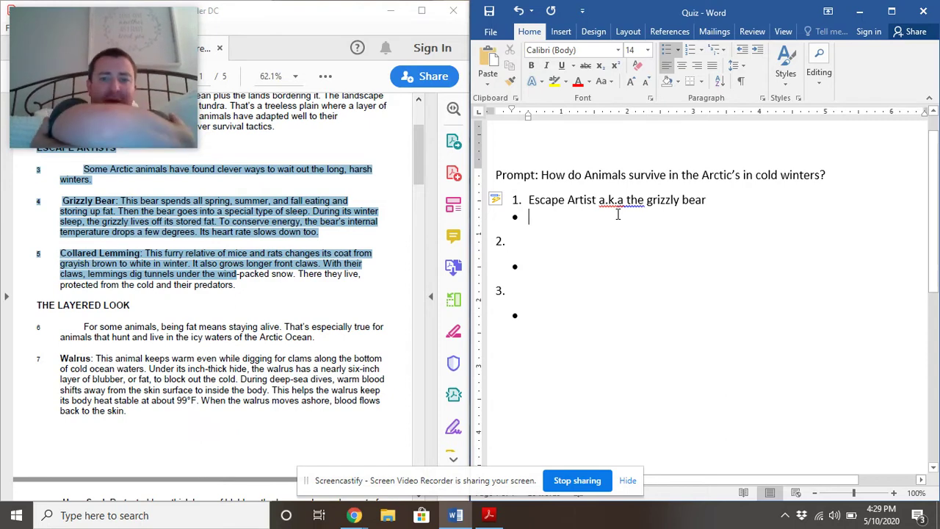
pyautogui.rightClick(639, 201)
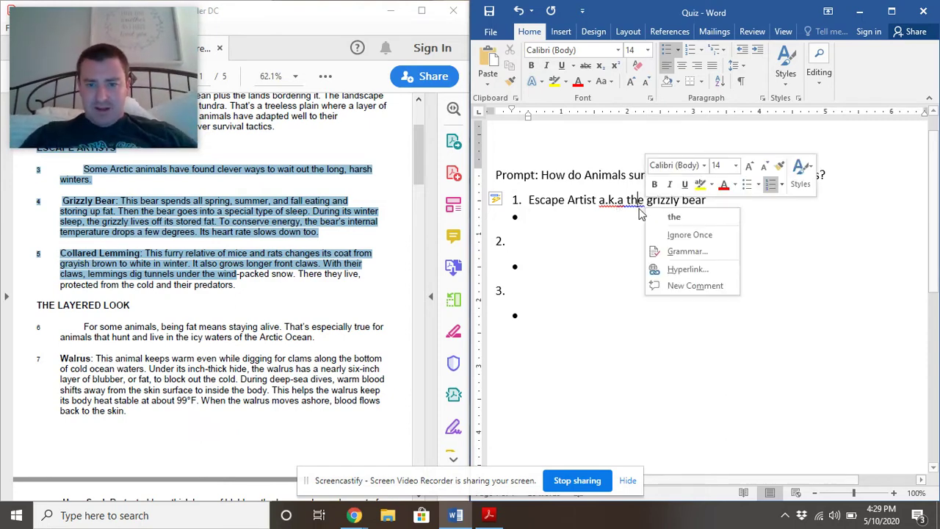
pyautogui.click(668, 212)
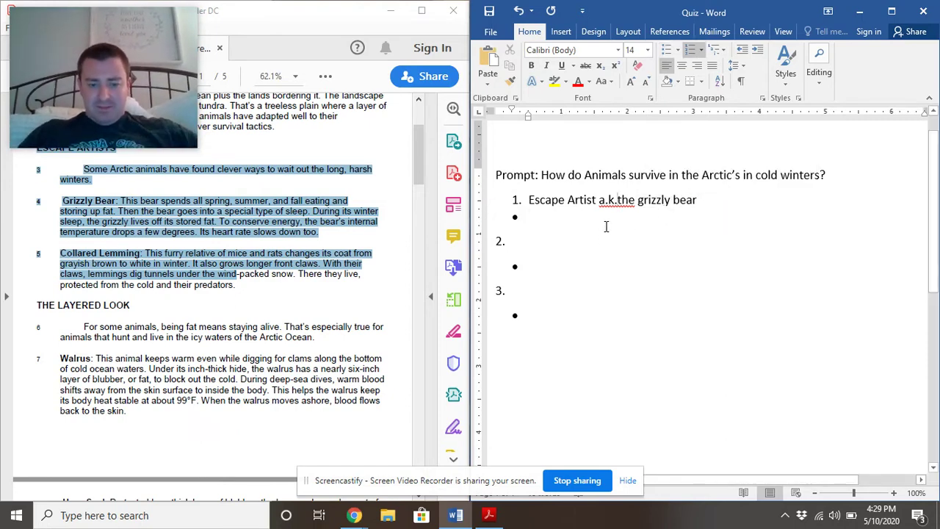
pyautogui.write('a')
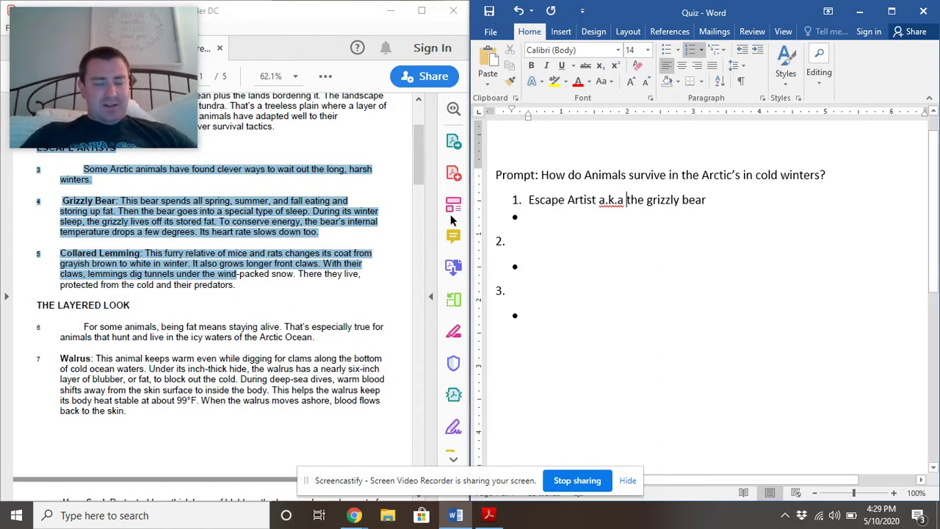
# - Place the cursor on the empty bullet under point 1
pyautogui.click(550, 220)
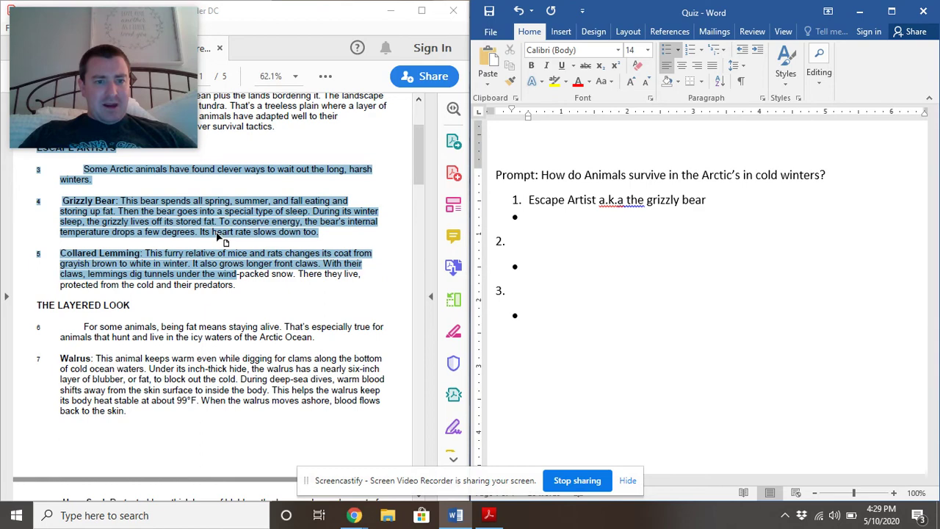
pyautogui.scroll(1, 865, 212)
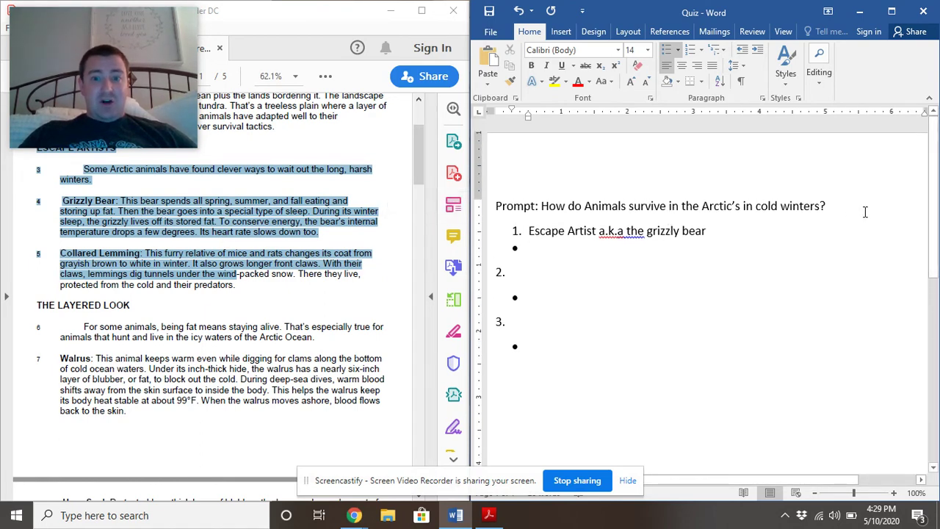
pyautogui.scroll(-1, 751, 275)
# - Type 'The grizzly bear stores fat and is able to hibernate as the temperature drops' in point 1's bullet
pyautogui.write('The gr')
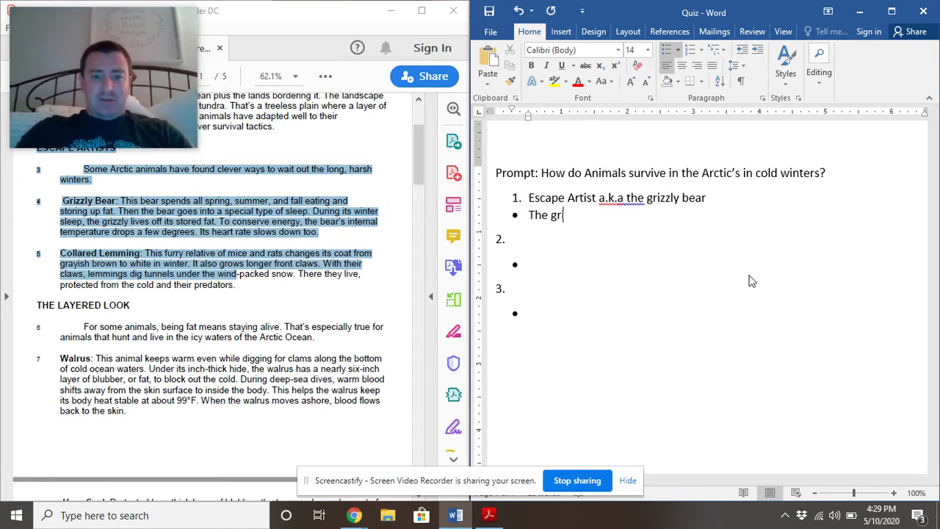
pyautogui.write('izzly bear stores ')
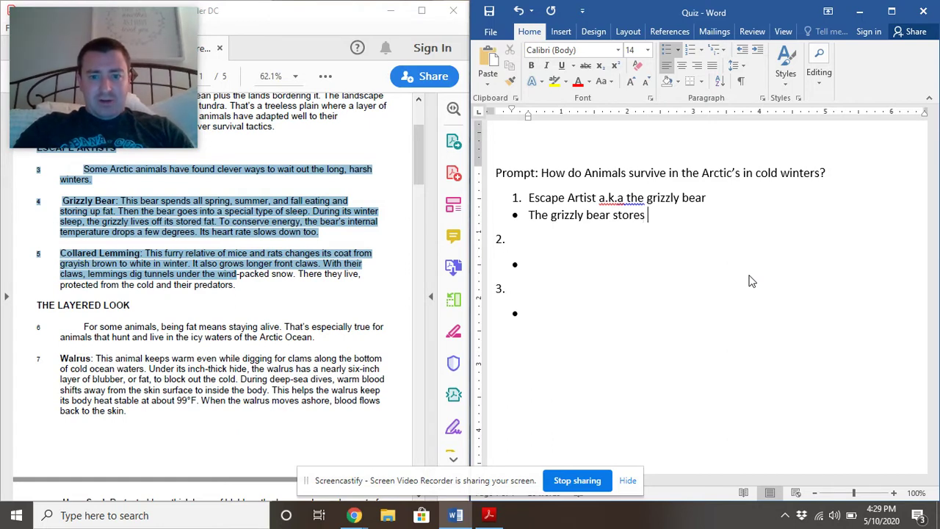
pyautogui.write('fat and is able')
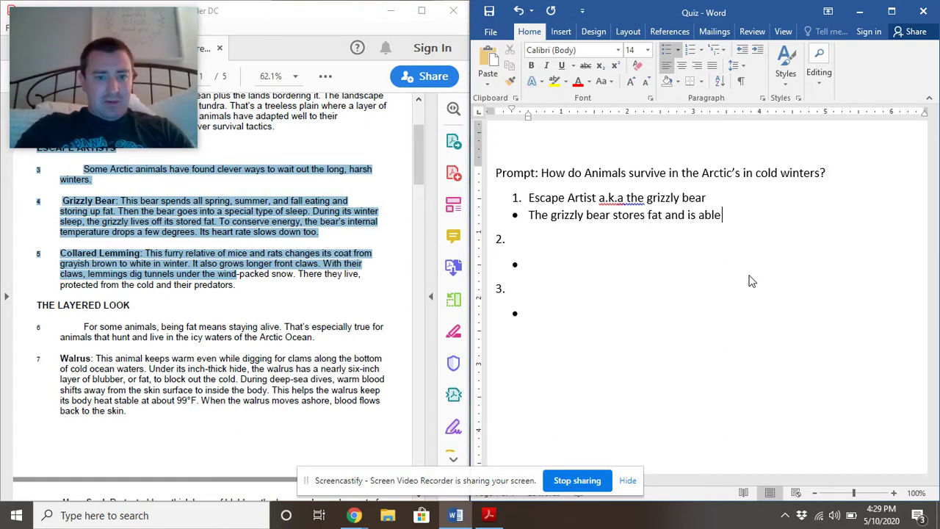
pyautogui.write(' to ')
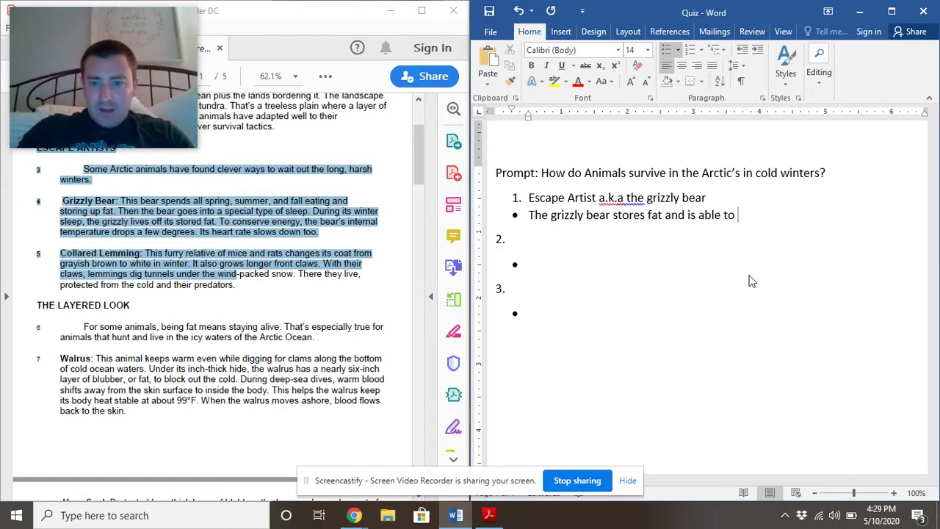
pyautogui.write('hibernate')
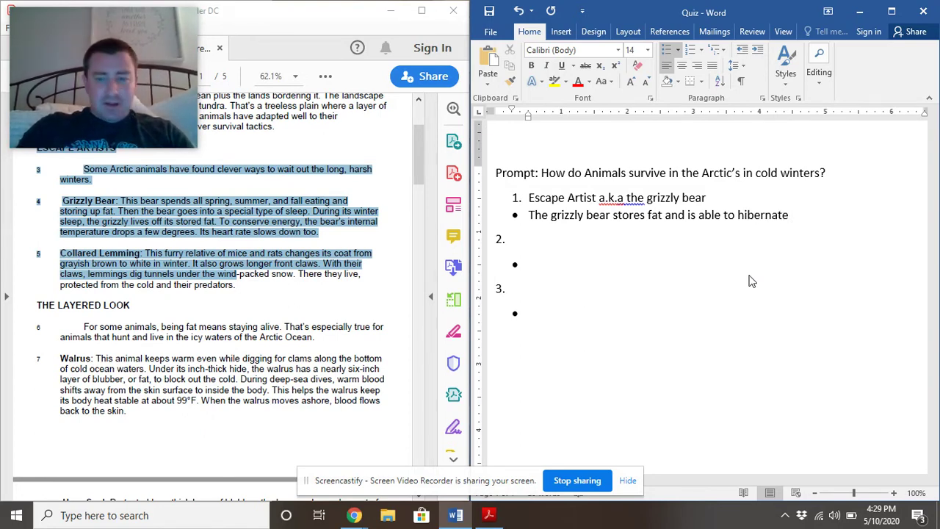
pyautogui.write(' as the temperat')
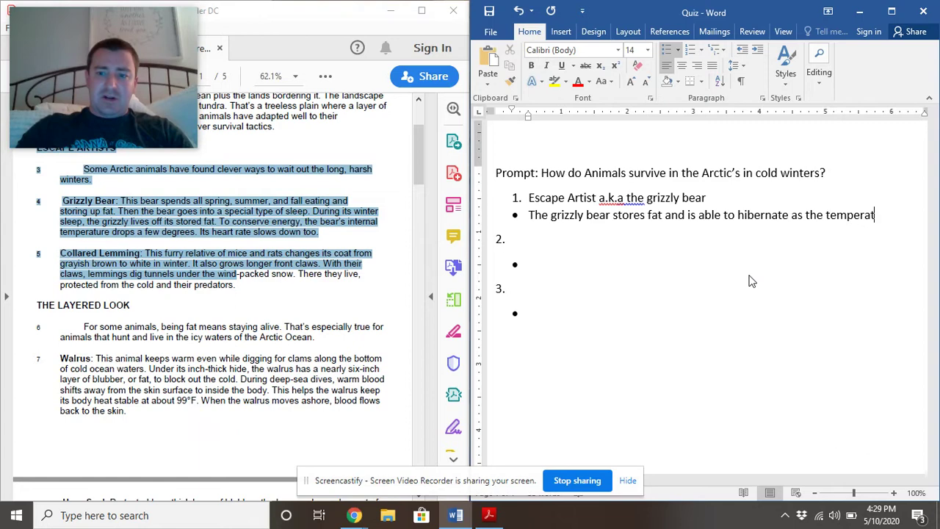
pyautogui.write('ure dro')
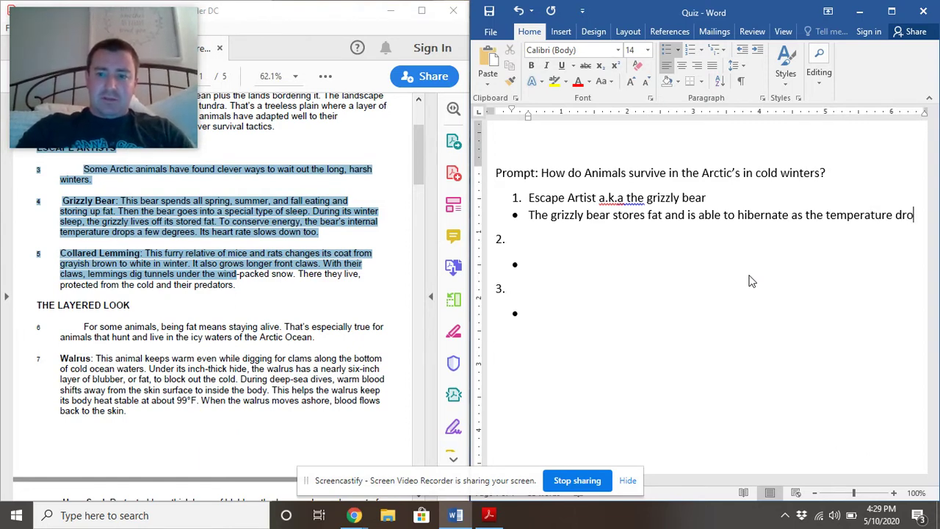
pyautogui.write('ps')
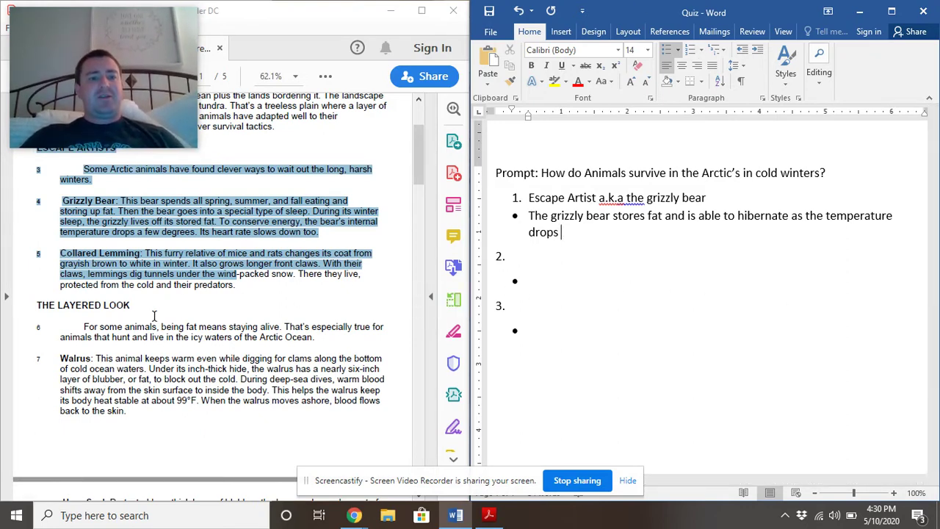
pyautogui.click(199, 274)
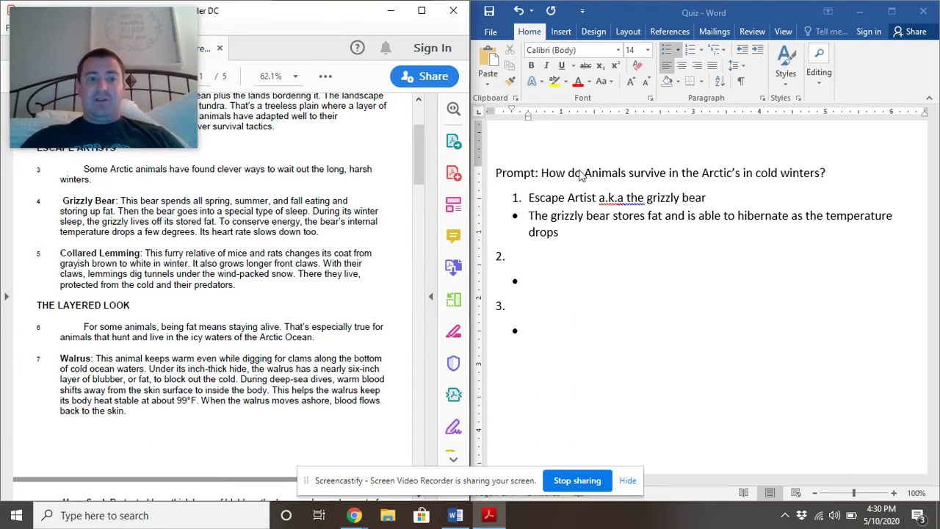
pyautogui.moveTo(60, 179); pyautogui.dragTo(124, 284)
pyautogui.click(123, 278)
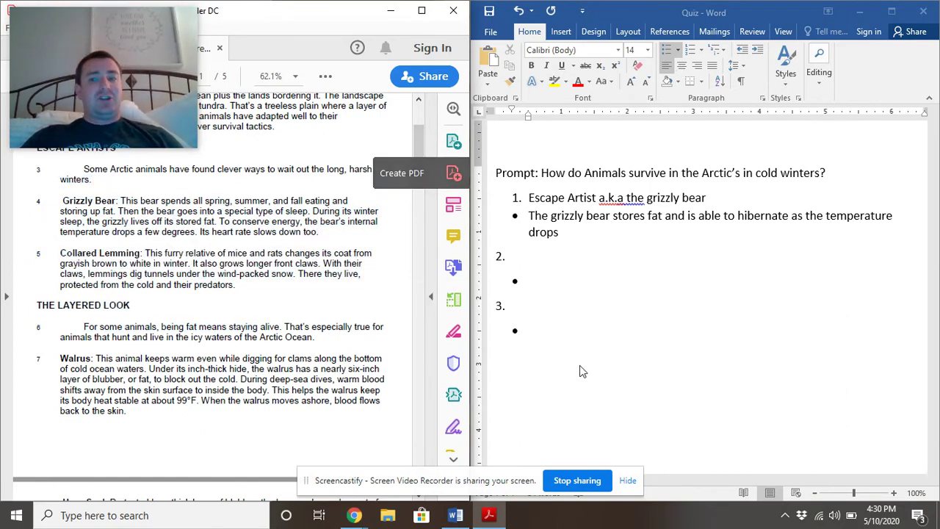
pyautogui.click(521, 257)
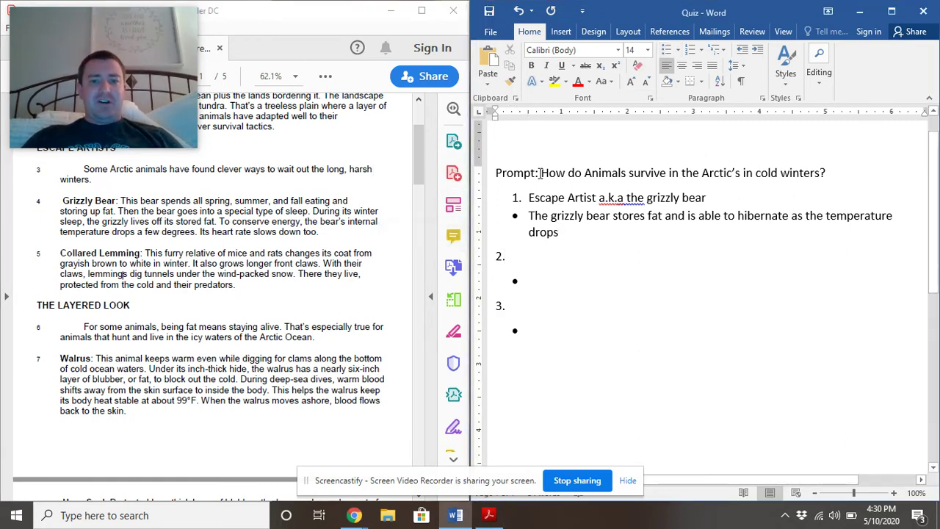
pyautogui.moveTo(542, 172); pyautogui.dragTo(828, 174)
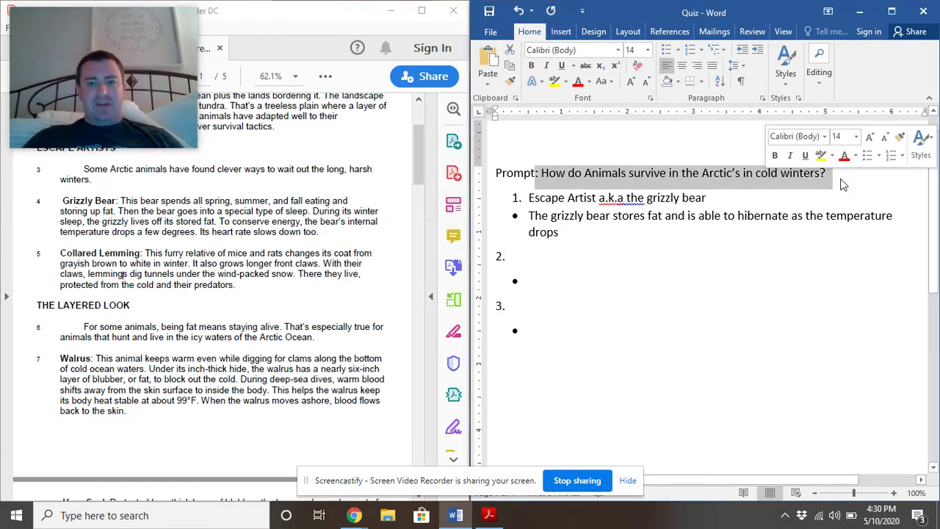
# - Deselect the prompt in Word and scroll the article down to the Walrus and Harp Seal sections
pyautogui.click(826, 174)
pyautogui.scroll(-3, 164, 200)
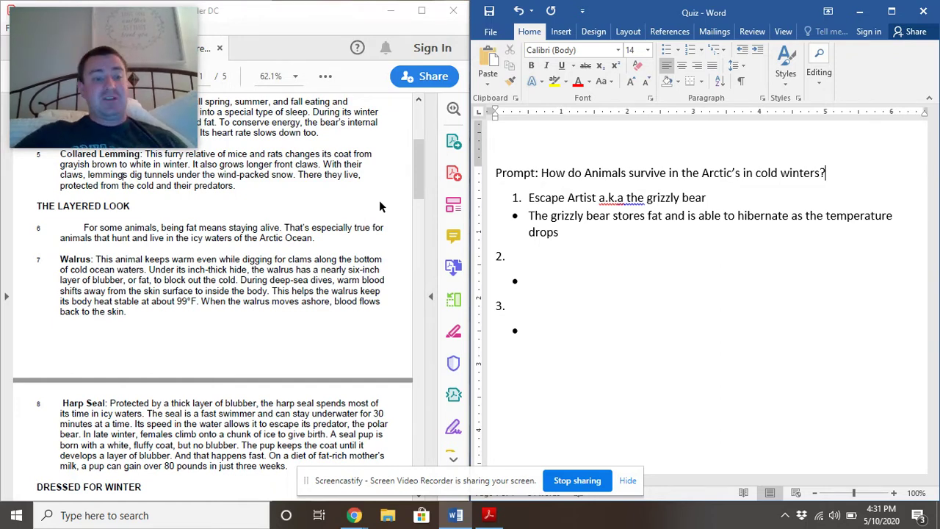
pyautogui.scroll(-3, 376, 202)
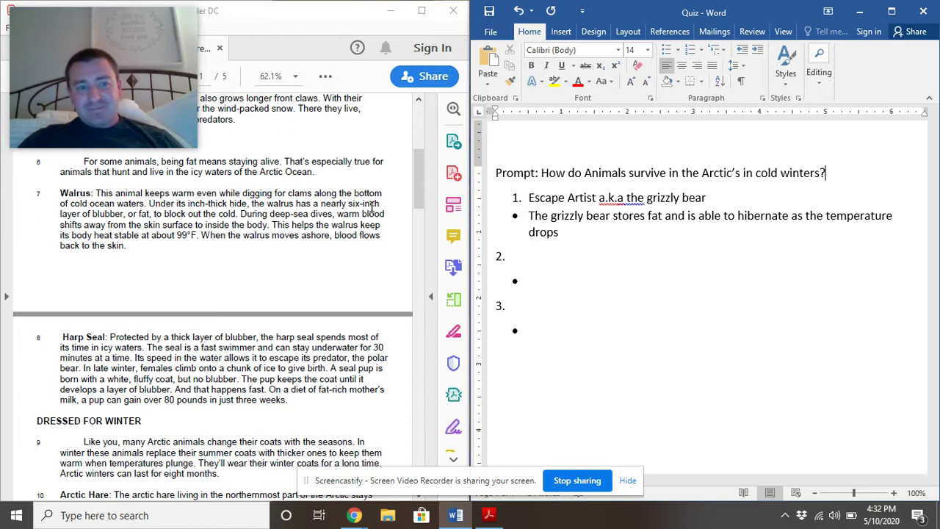
pyautogui.scroll(1, 58, 173)
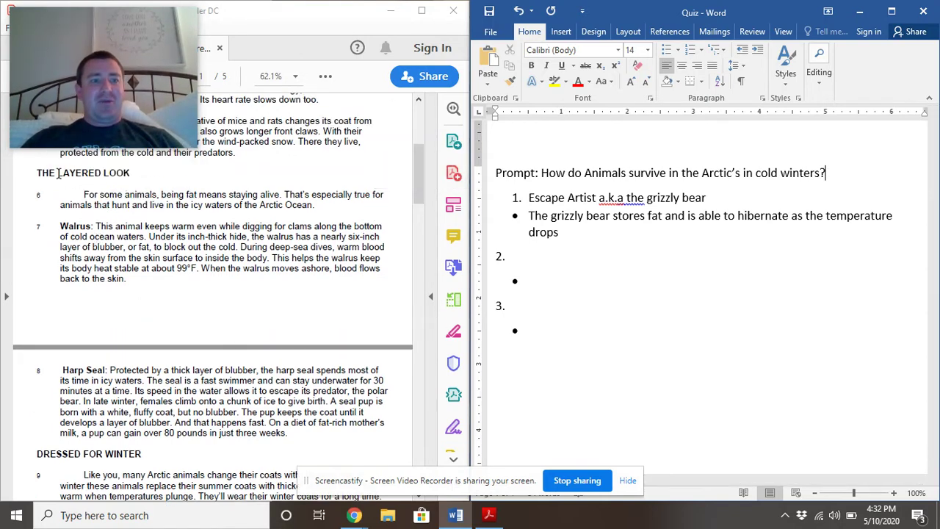
# - Select the Walrus paragraph and most of the Harp Seal paragraph in the article
pyautogui.moveTo(58, 172); pyautogui.dragTo(184, 195)
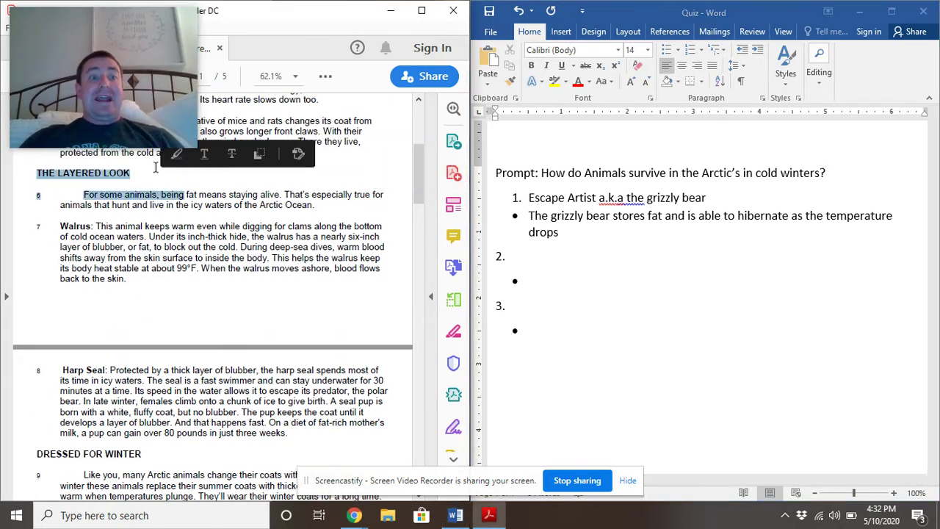
pyautogui.click(41, 170)
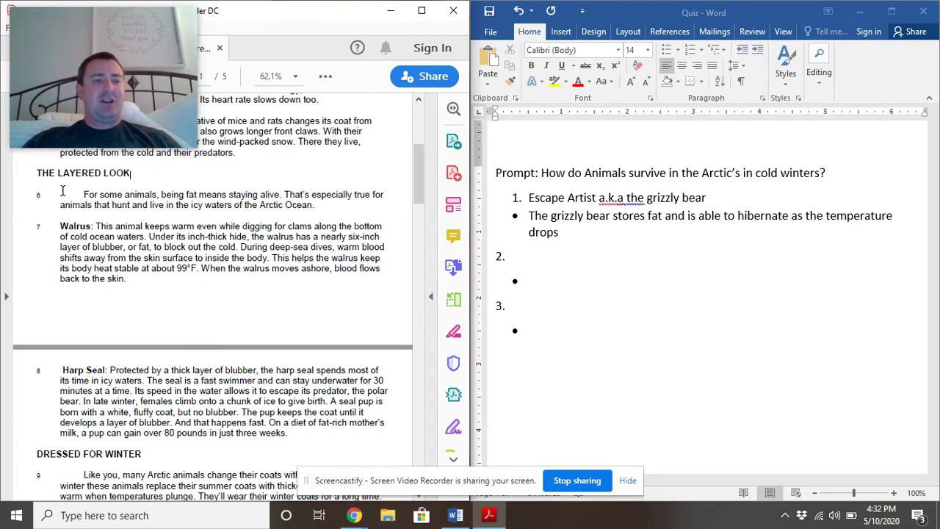
pyautogui.moveTo(61, 193); pyautogui.dragTo(294, 423)
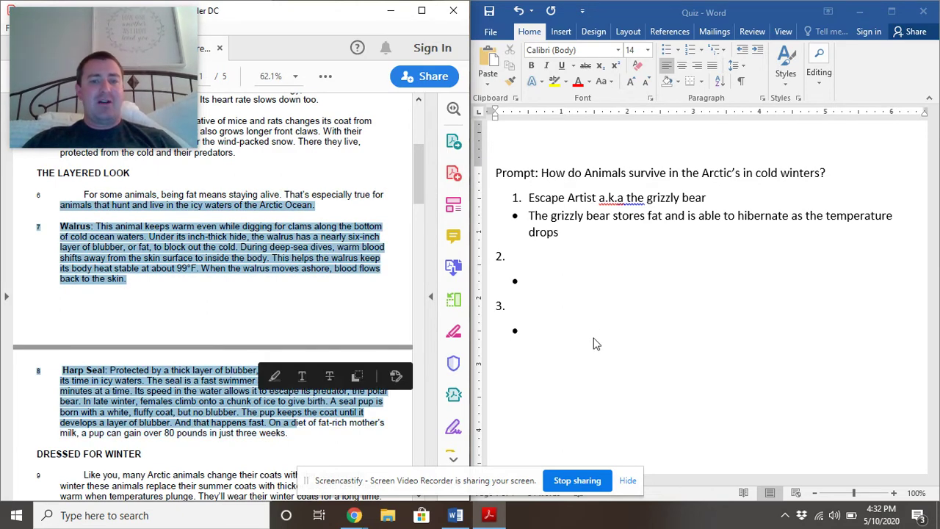
pyautogui.click(532, 253)
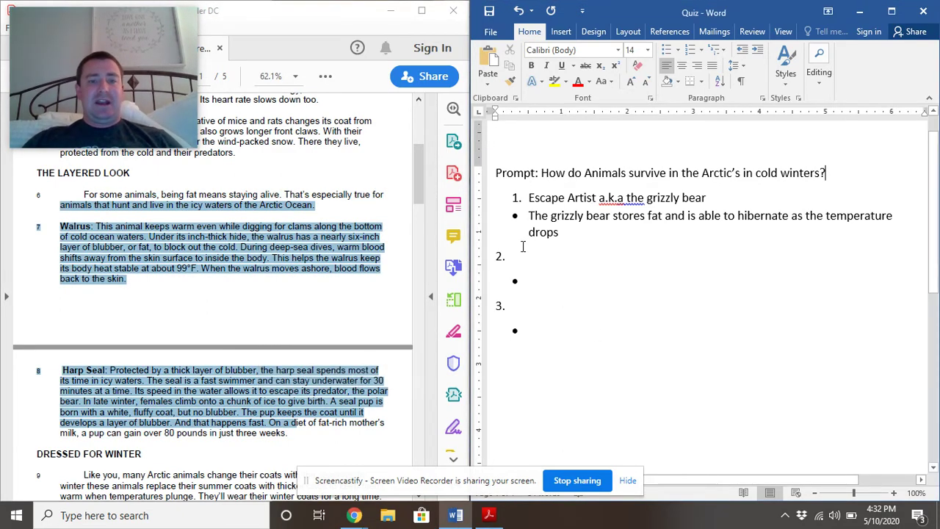
pyautogui.scroll(-3, 523, 246)
pyautogui.scroll(1, 523, 247)
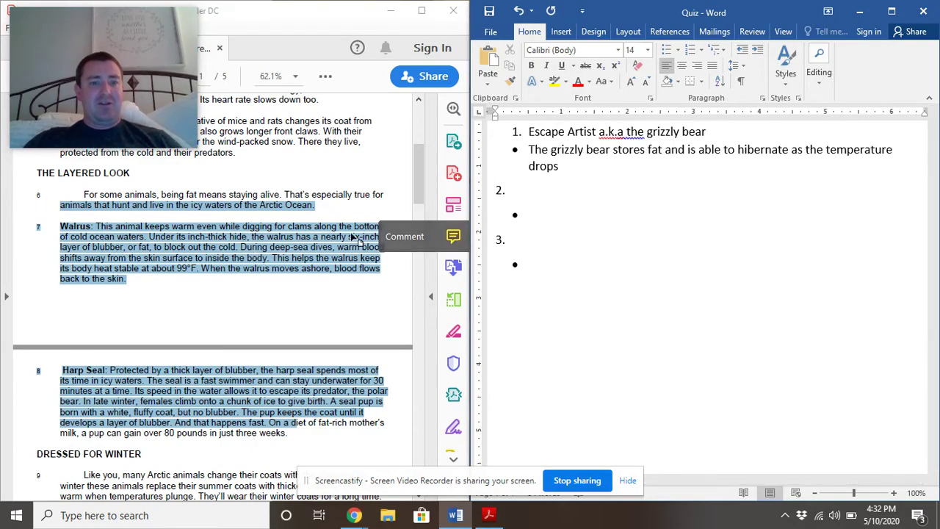
pyautogui.moveTo(423, 188)
pyautogui.mouseDown()
pyautogui.moveTo(415, 253)
pyautogui.moveTo(415, 192)
pyautogui.mouseUp()
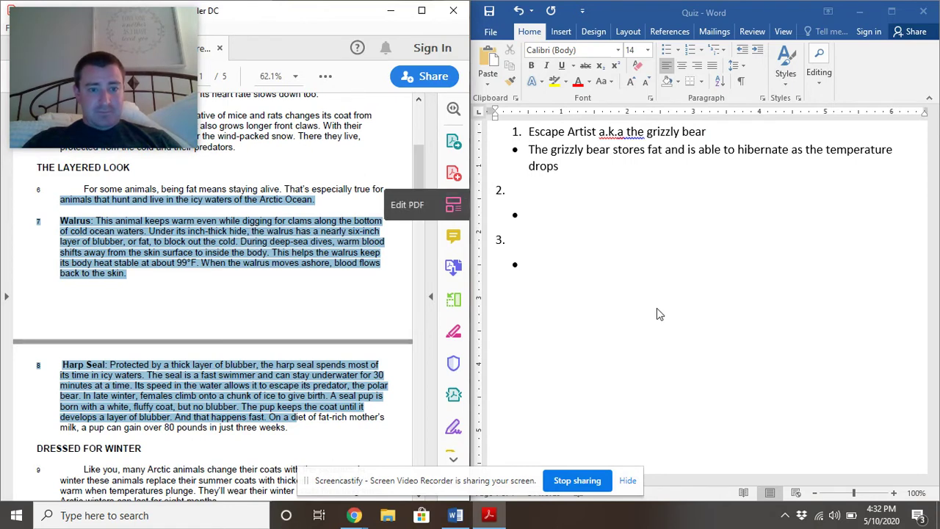
# - Write point 2 as 'Walrus has a very thick hide'
pyautogui.click(526, 190)
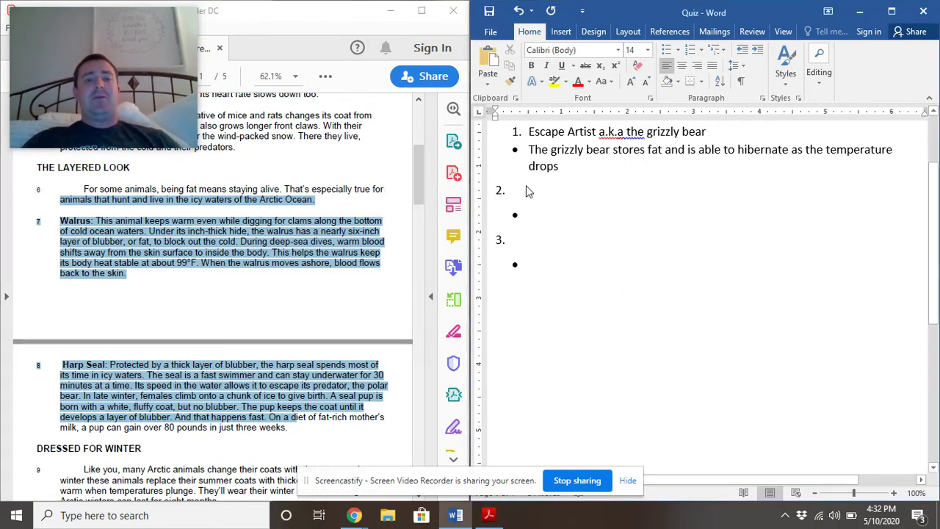
pyautogui.write('Wa')
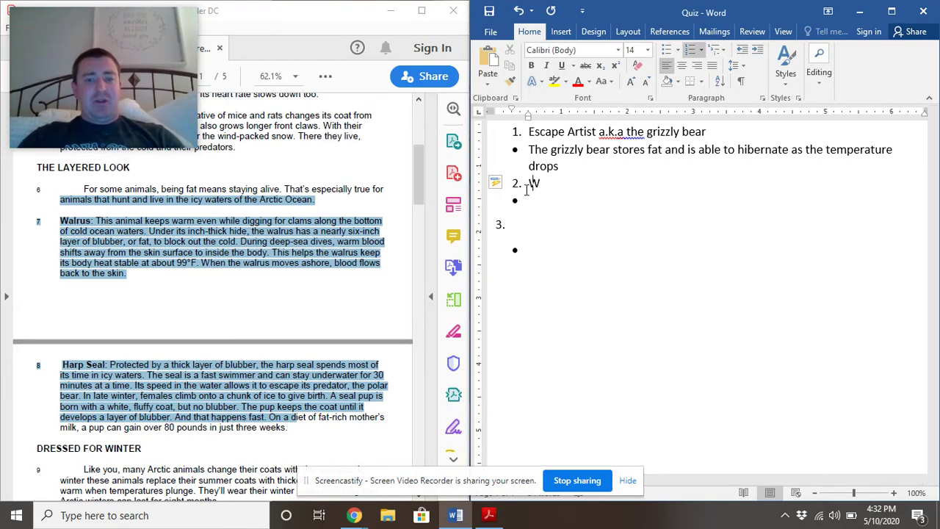
pyautogui.write('rus')
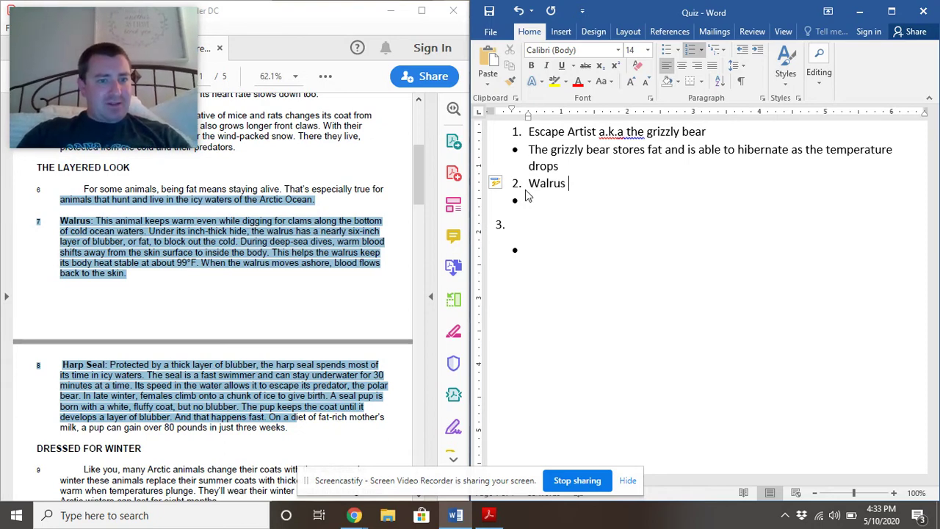
pyautogui.write(' has a ')
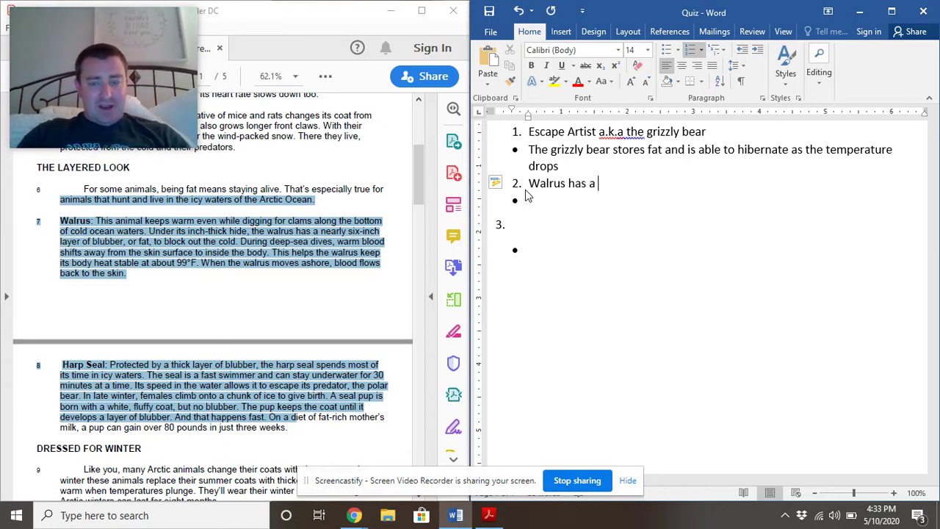
pyautogui.write('very thick ')
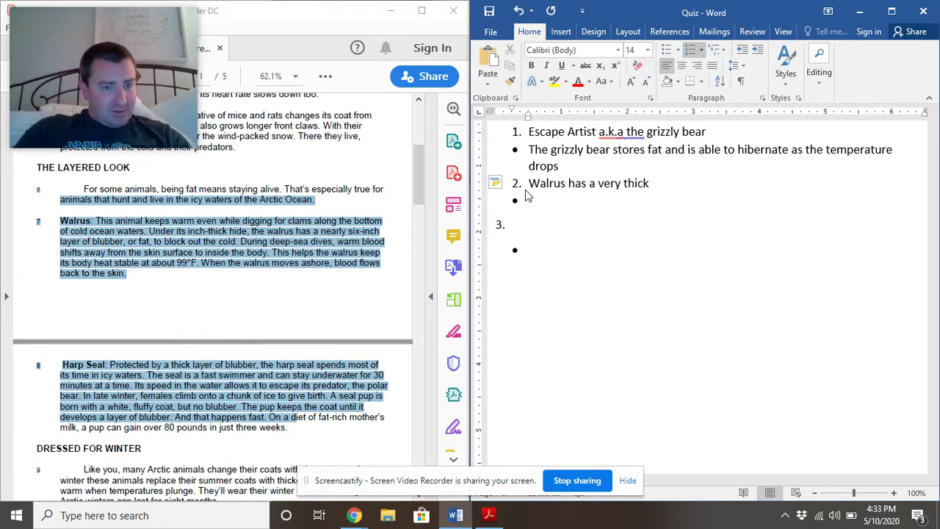
pyautogui.write('hide')
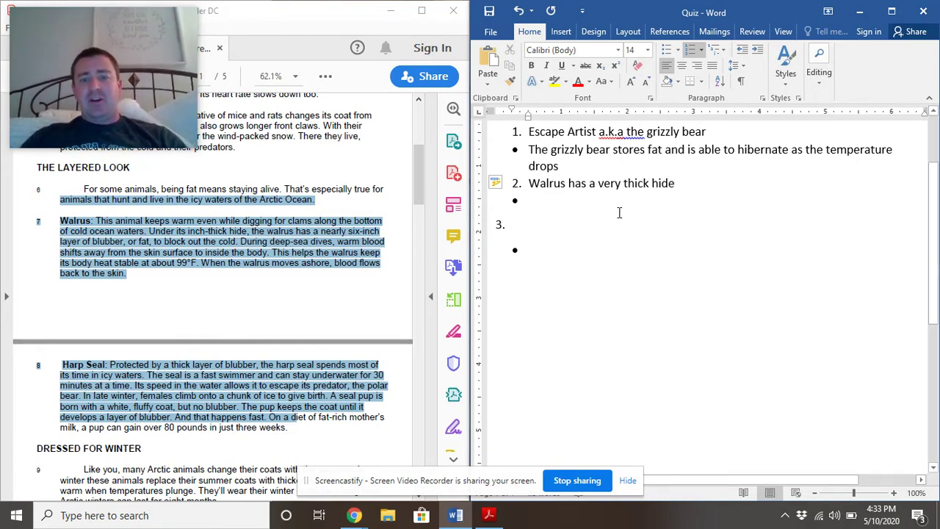
# - Fill point 2's bullet: the hide helps the walrus survive in the Arctic, keeping it warm while swimming and hunting for food
pyautogui.click(601, 206)
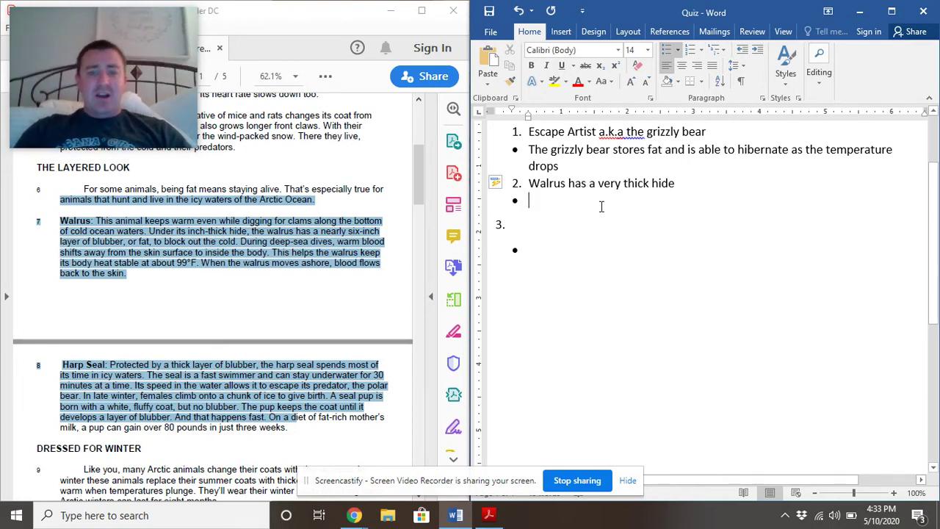
pyautogui.write('This helps the ')
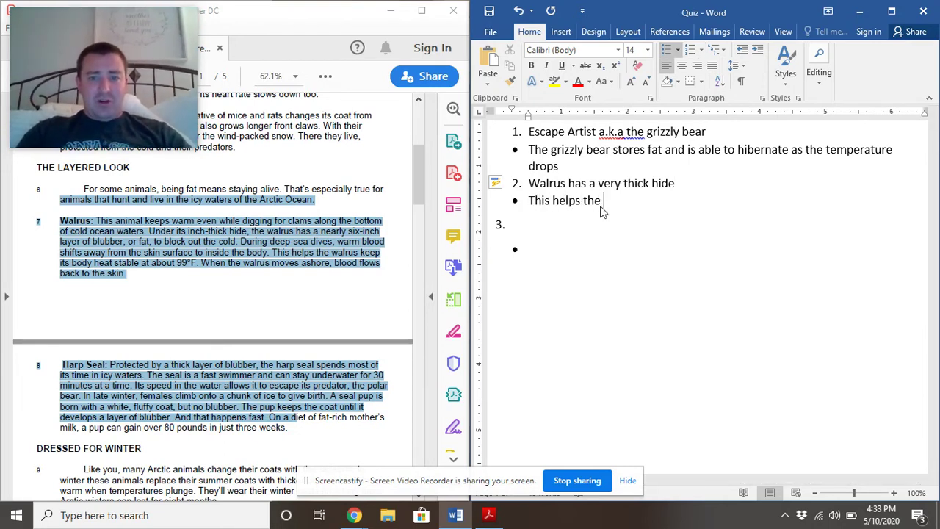
pyautogui.write('walrus survive')
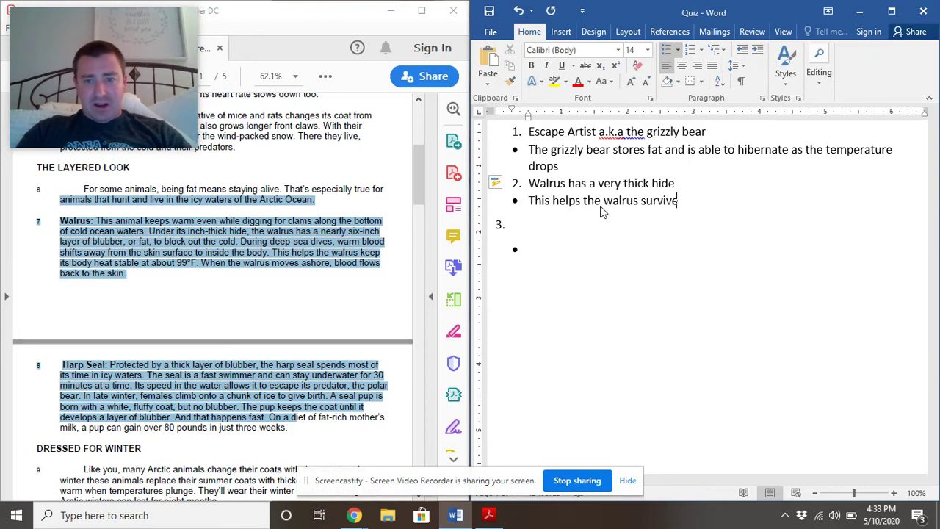
pyautogui.write(' in the Ar')
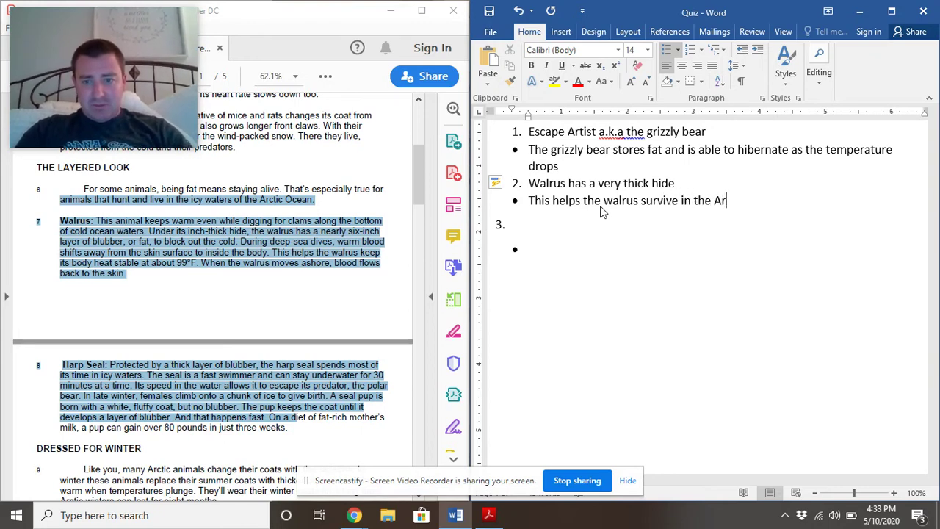
pyautogui.write('ctice')
pyautogui.press('BackSpace')
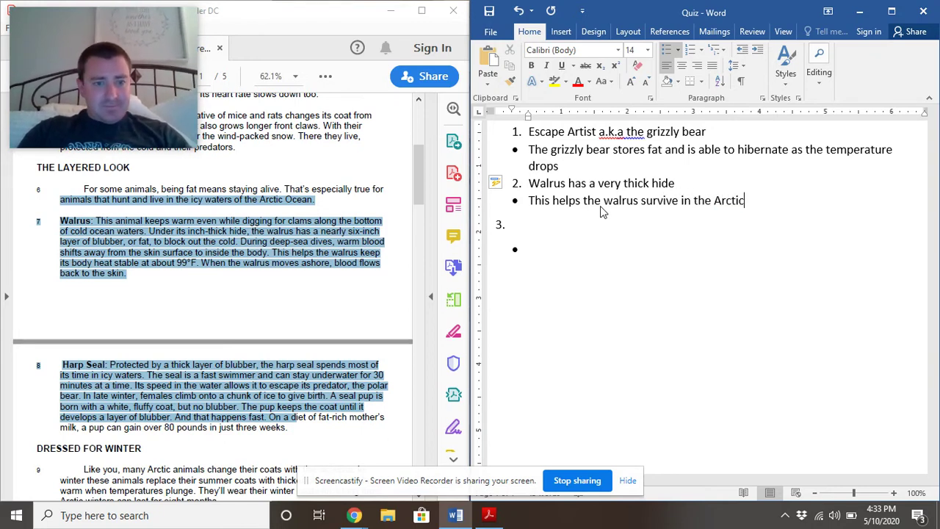
pyautogui.write('by keeping')
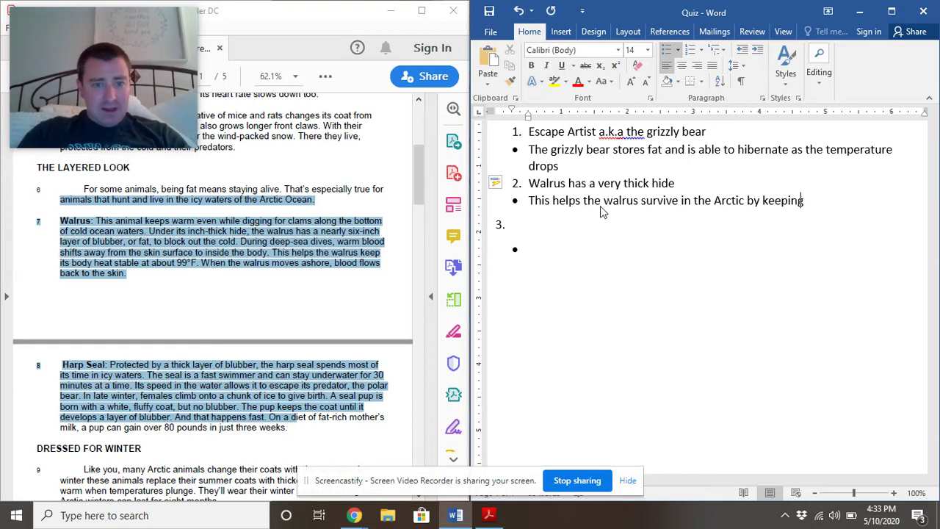
pyautogui.write(' it warm as it')
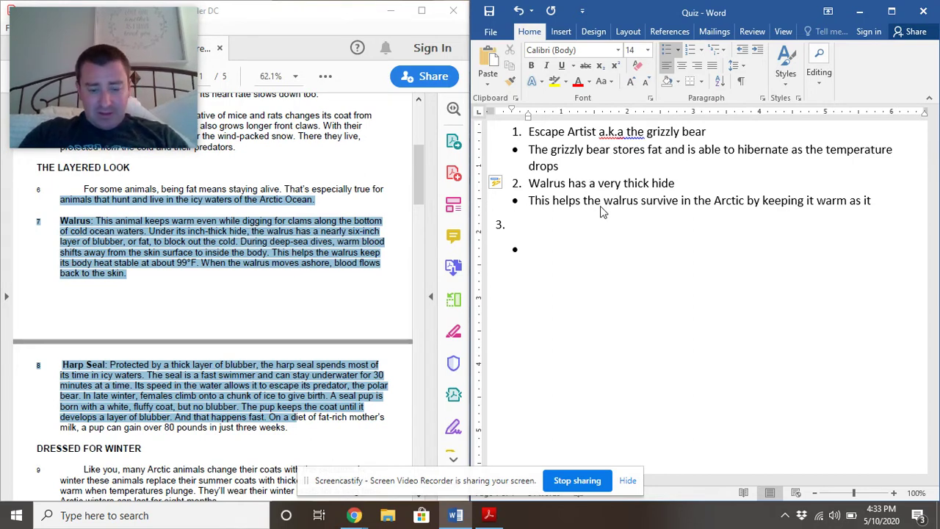
pyautogui.write('swims and hutns fo')
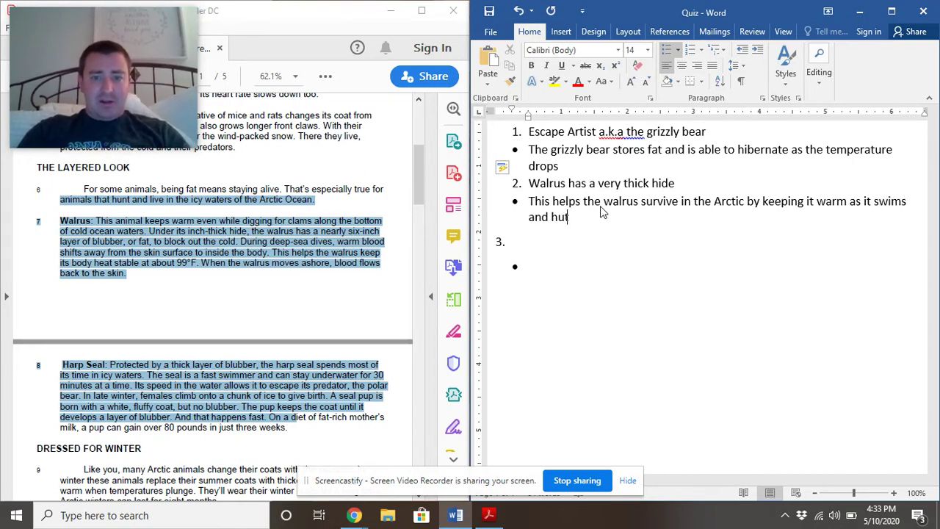
pyautogui.press('BackSpace')
pyautogui.press('BackSpace')
pyautogui.press('BackSpace')
pyautogui.press('BackSpace')
pyautogui.press('BackSpace')
pyautogui.press('BackSpace')
pyautogui.write('nts for w')
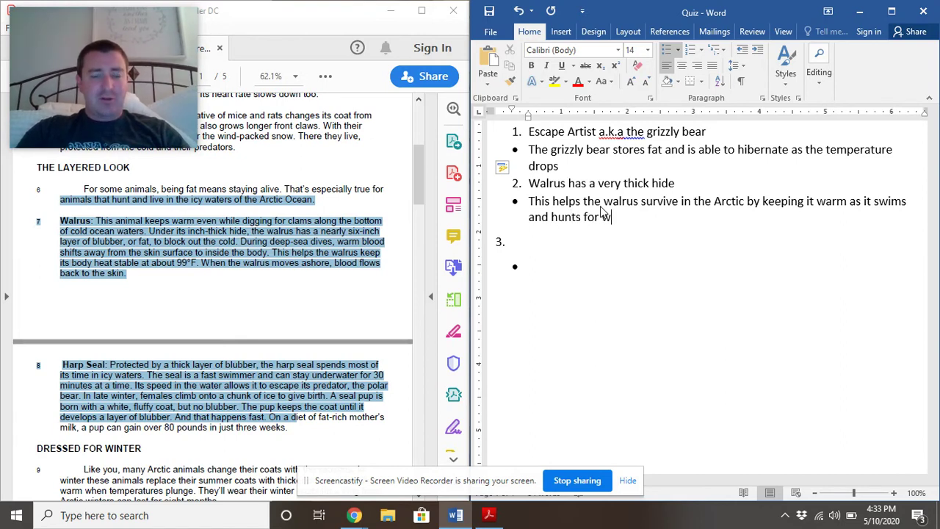
pyautogui.press('BackSpace')
pyautogui.write('food')
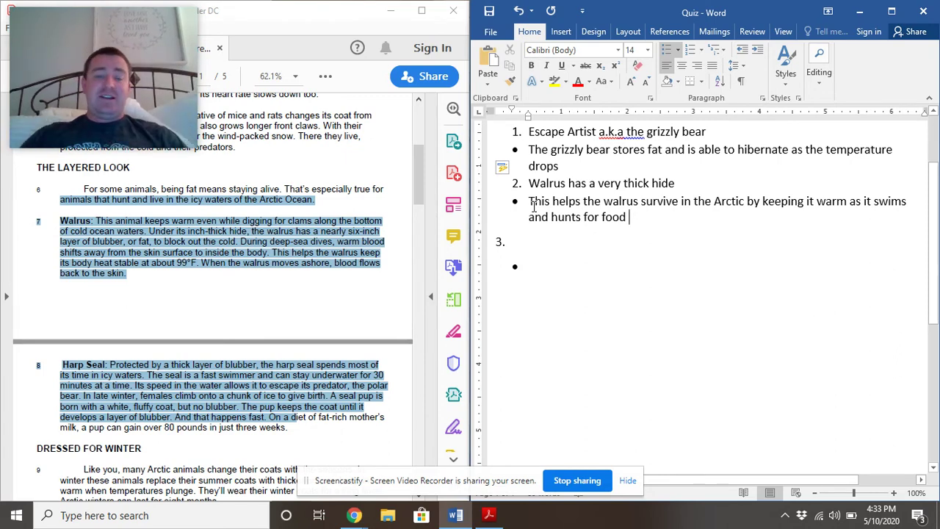
# - Highlight the Prompt line about how animals survive cold Arctic winters in yellow
pyautogui.scroll(3, 533, 207)
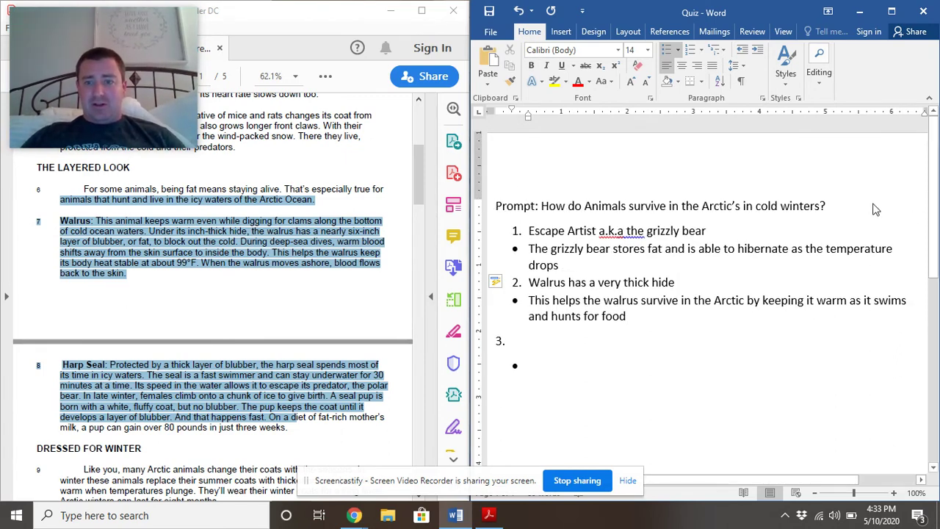
pyautogui.moveTo(837, 207); pyautogui.dragTo(495, 207)
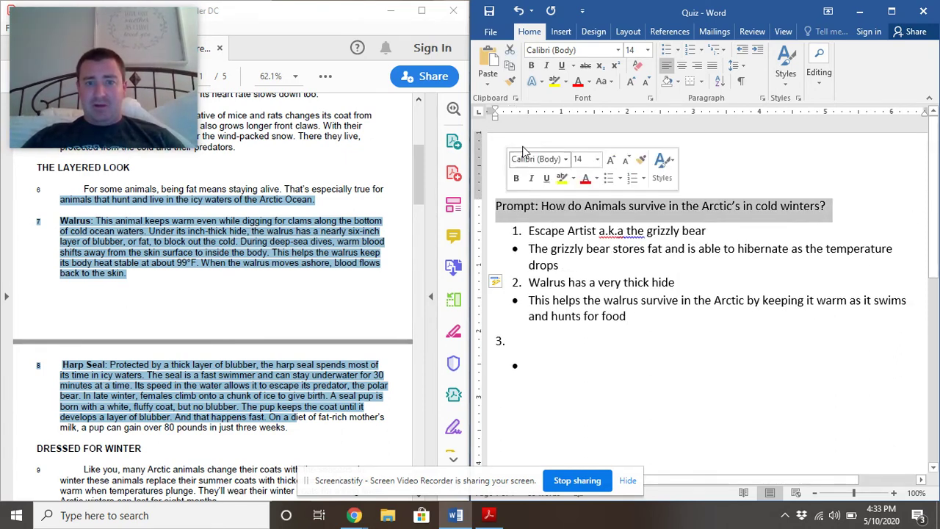
pyautogui.click(554, 83)
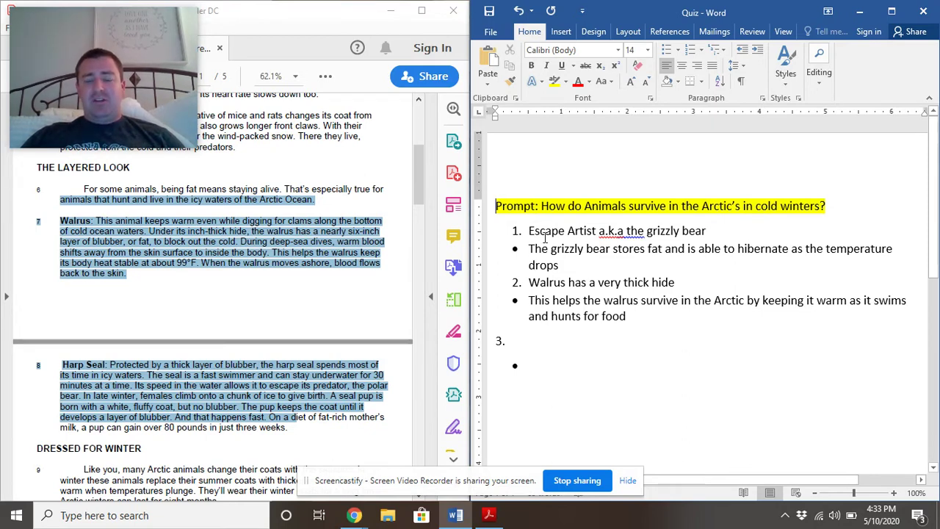
pyautogui.scroll(-1, 544, 237)
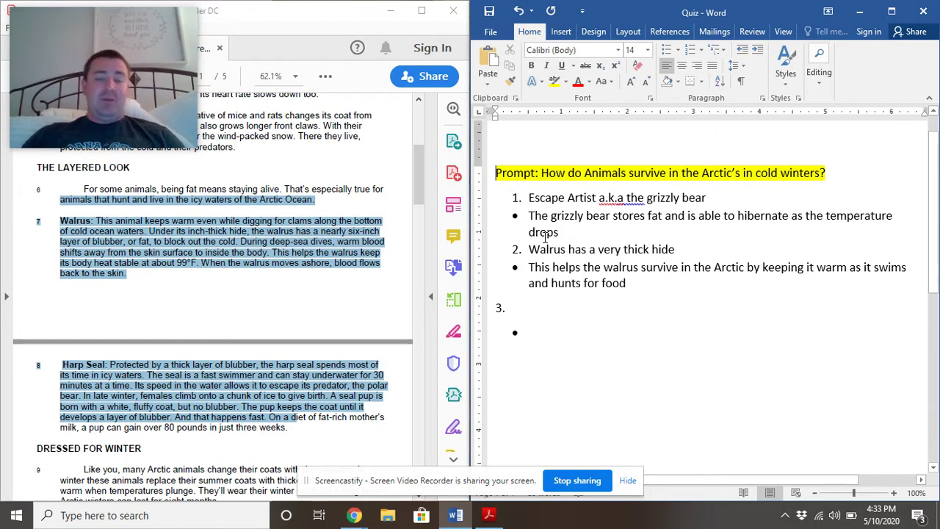
pyautogui.scroll(-1, 544, 237)
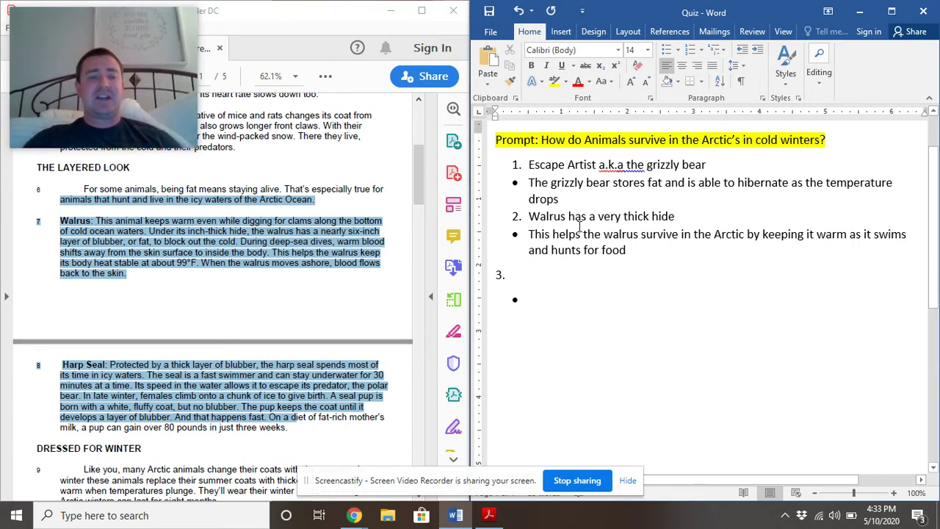
pyautogui.scroll(-1, 362, 216)
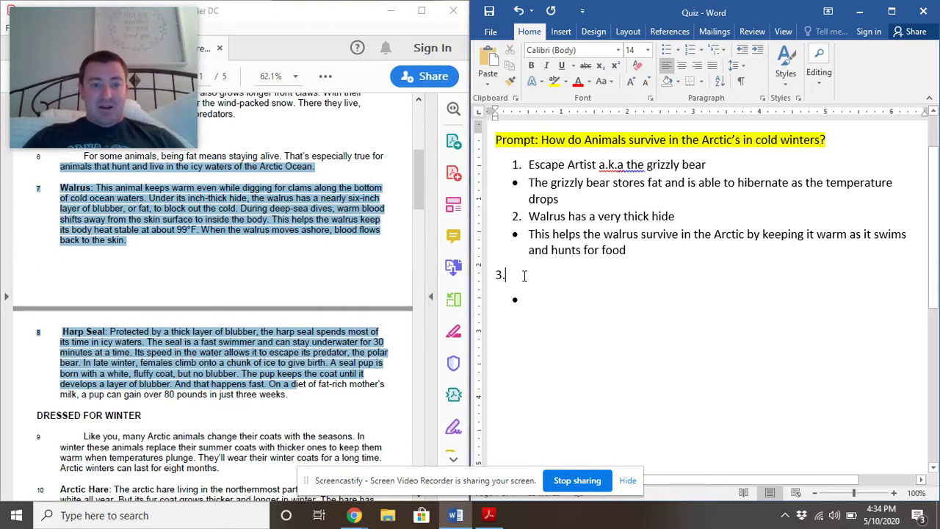
# - Clear the walrus and seal selection and scroll the article down to page 2
pyautogui.click(456, 235)
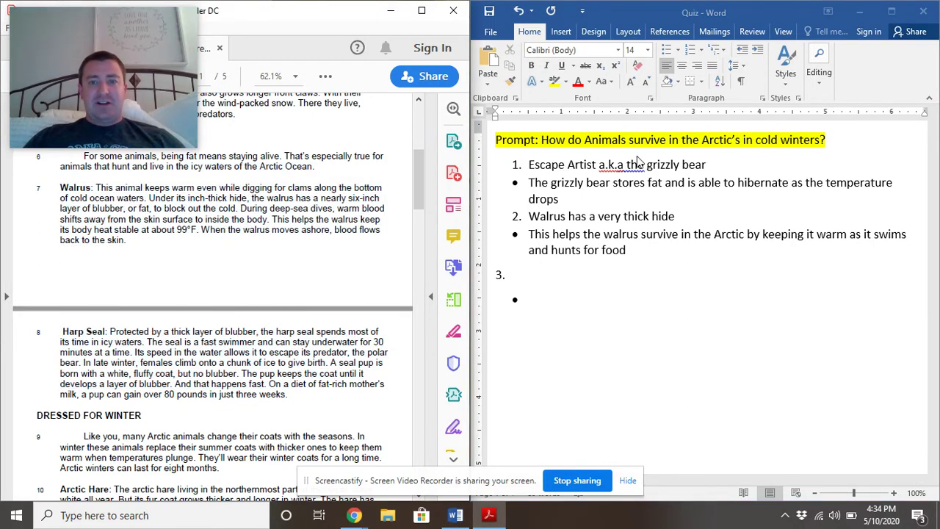
pyautogui.scroll(-5, 382, 208)
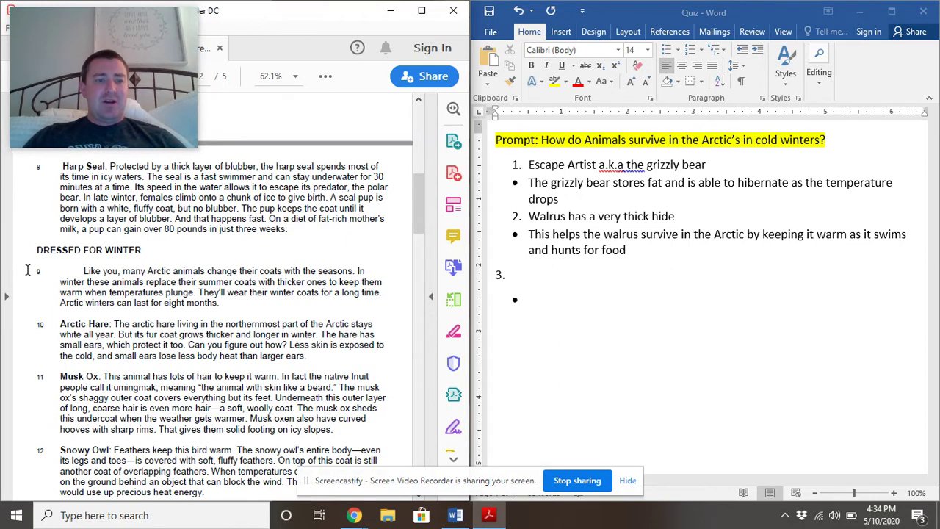
pyautogui.scroll(-1, 29, 276)
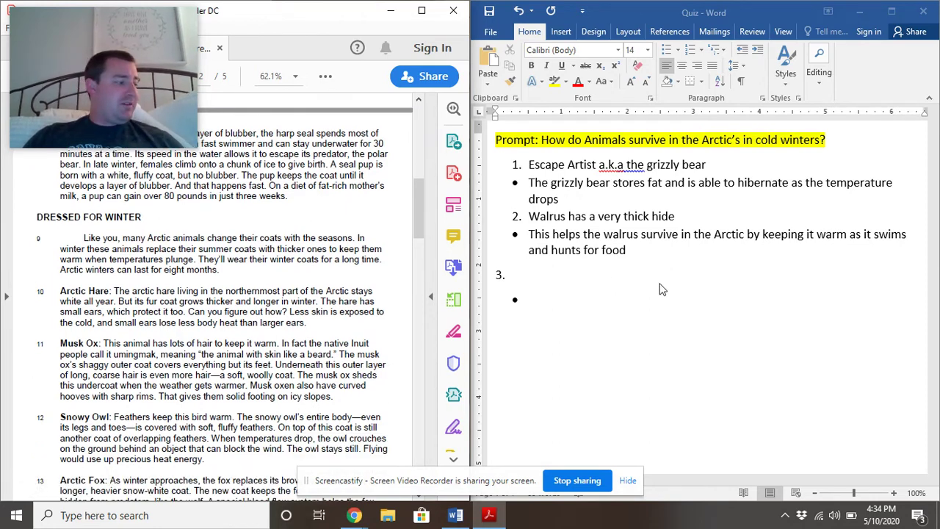
pyautogui.scroll(-2, 659, 288)
pyautogui.scroll(-3, 274, 292)
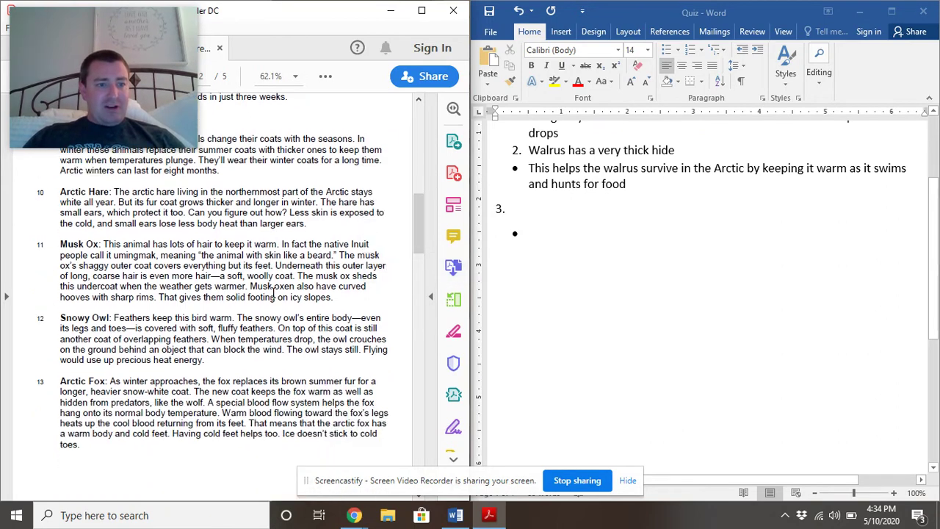
pyautogui.scroll(-4, 274, 292)
pyautogui.scroll(6, 220, 273)
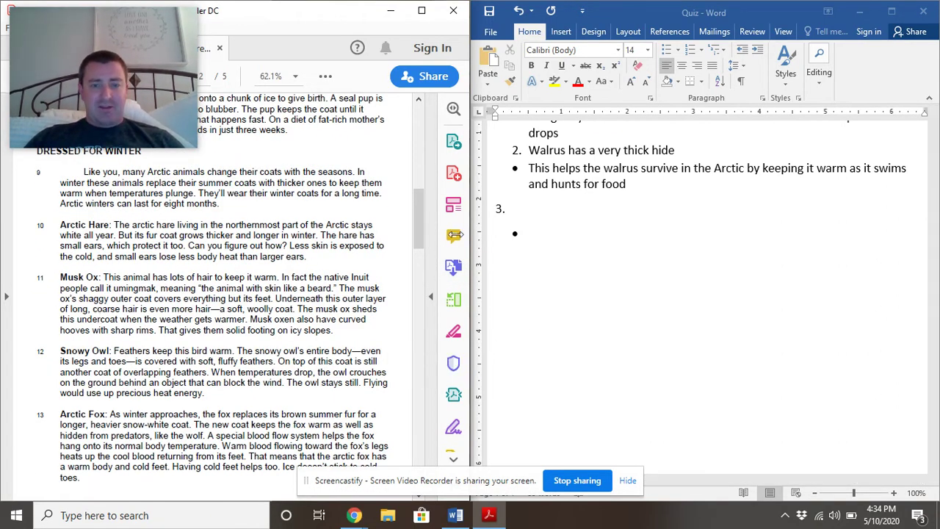
# - Place the insertion point in Word's empty item 3 while reviewing page 2's Arctic paragraphs
pyautogui.click(504, 220)
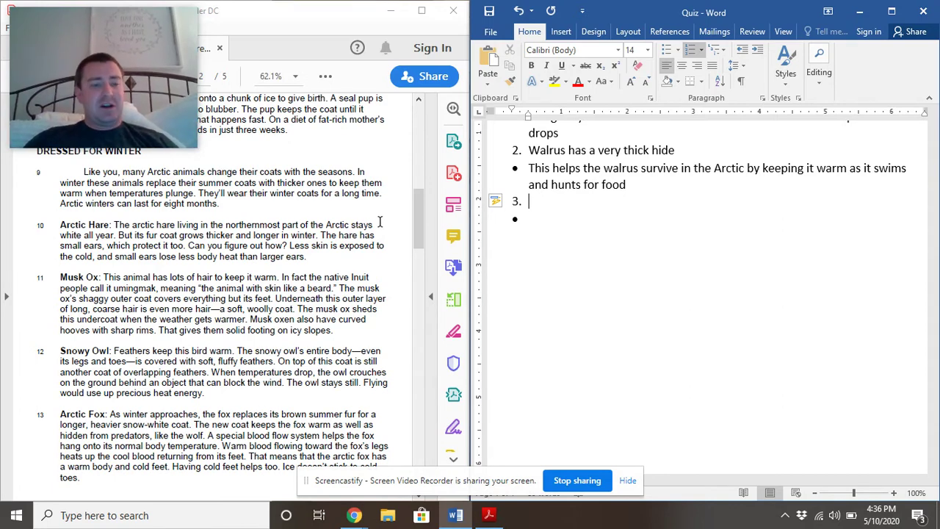
pyautogui.scroll(1, 146, 366)
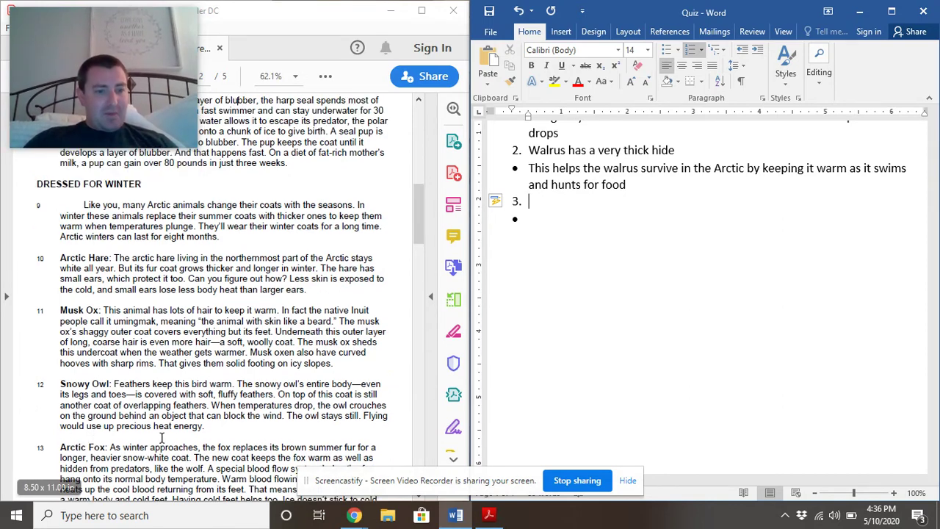
pyautogui.scroll(-4, 187, 429)
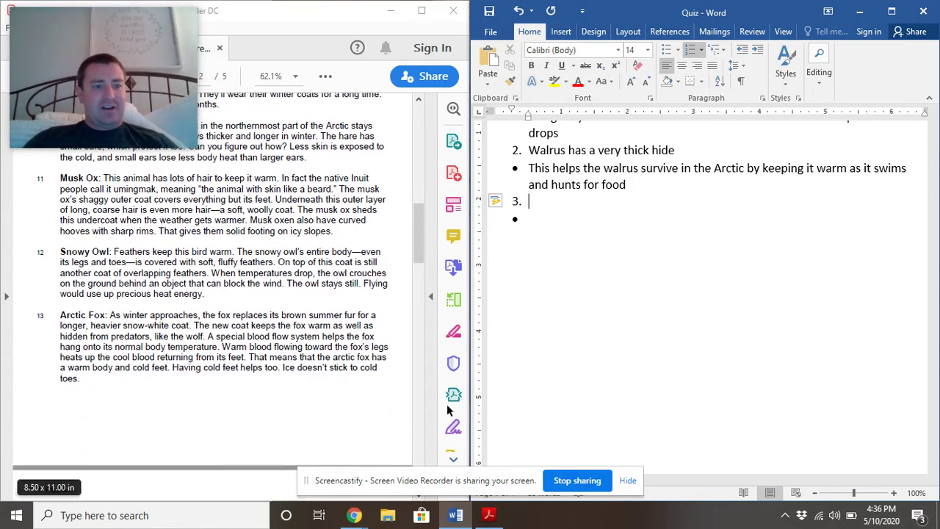
pyautogui.scroll(-1, 156, 352)
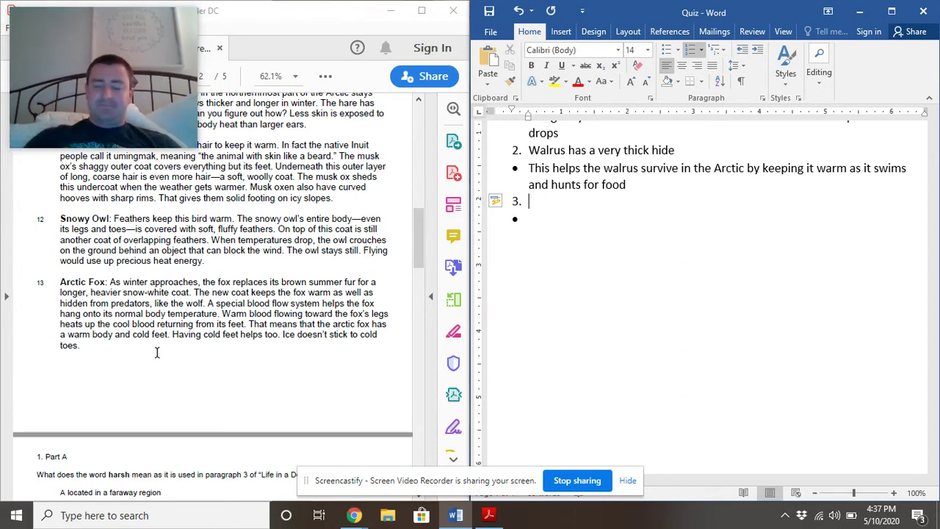
pyautogui.scroll(3, 575, 333)
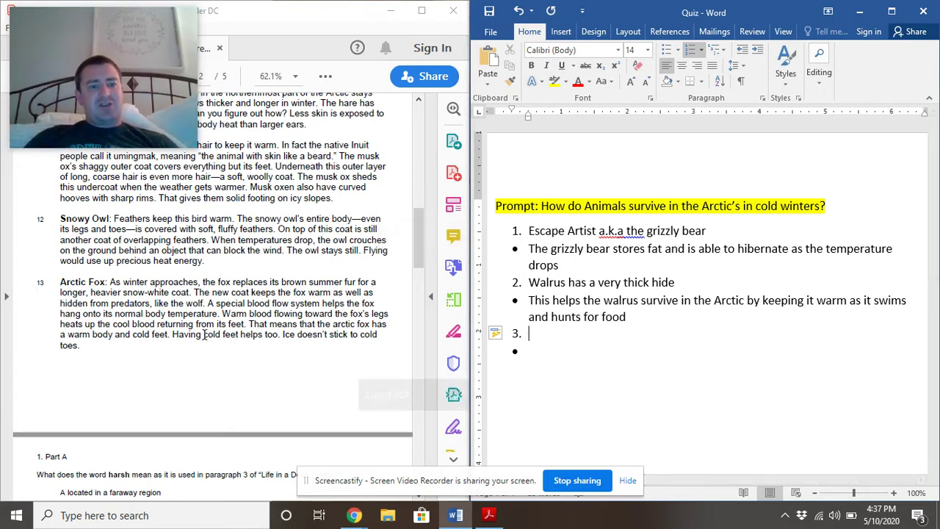
# - Try selecting the Snowy Owl and Arctic Fox winter-coat lines in the article, then deselect
pyautogui.scroll(-1, 95, 351)
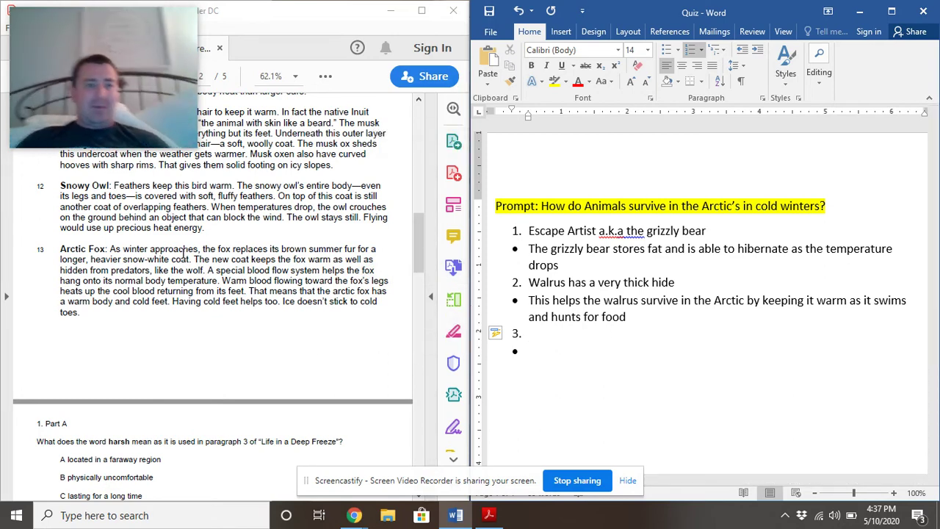
pyautogui.moveTo(123, 249); pyautogui.dragTo(279, 264)
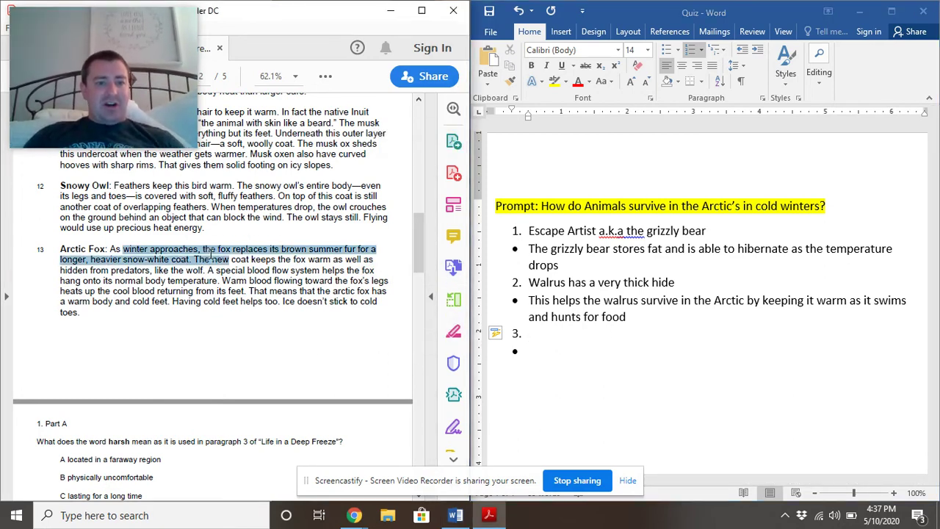
pyautogui.click(213, 266)
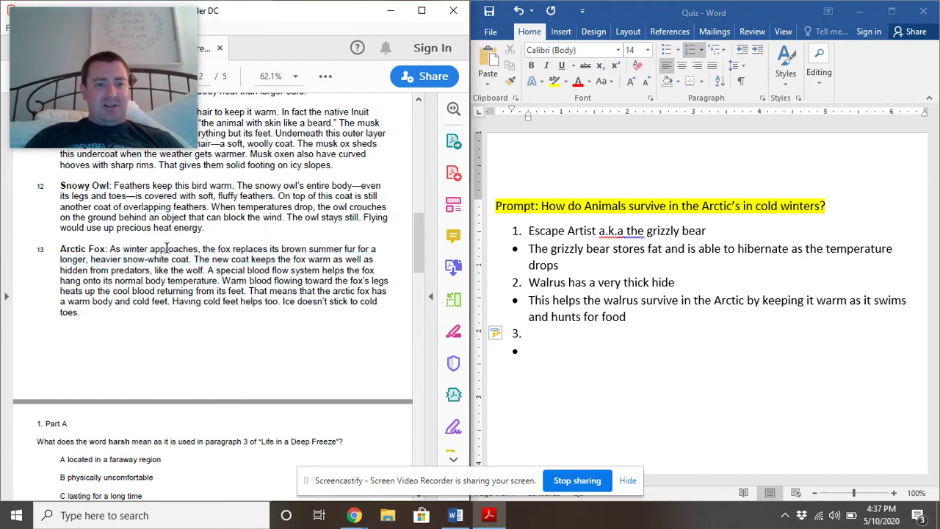
pyautogui.moveTo(167, 248); pyautogui.dragTo(323, 268)
pyautogui.moveTo(153, 228); pyautogui.dragTo(304, 261)
pyautogui.click(292, 271)
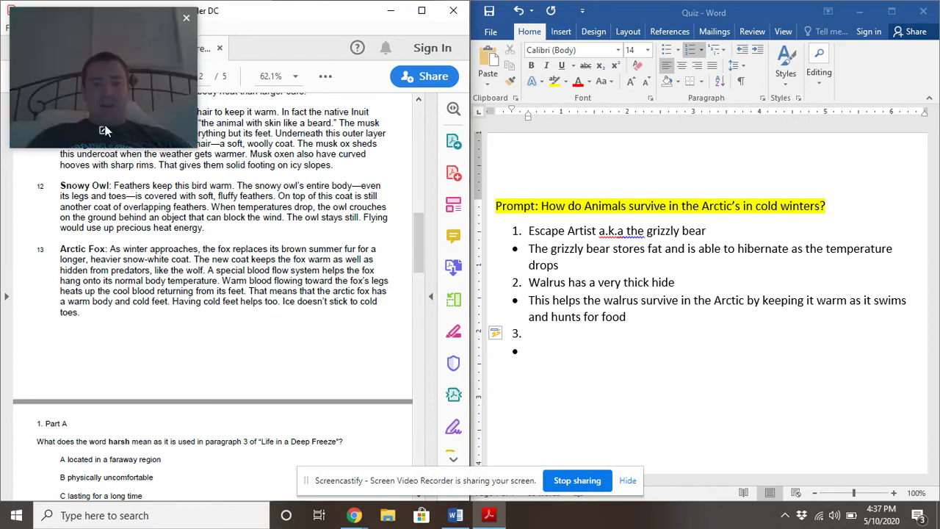
# - Return to item 3 and bring the DRESSED FOR WINTER Arctic Hare paragraph into view
pyautogui.scroll(3, 101, 218)
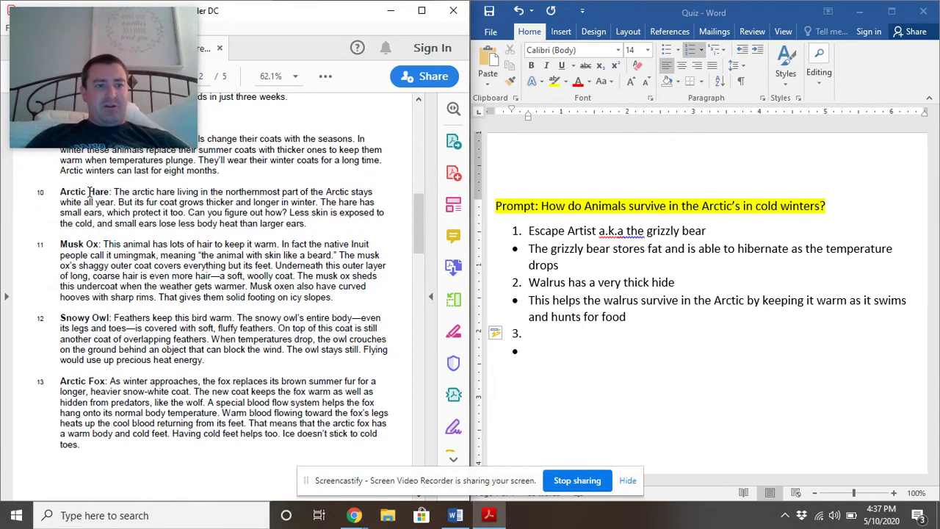
pyautogui.scroll(-3, 92, 229)
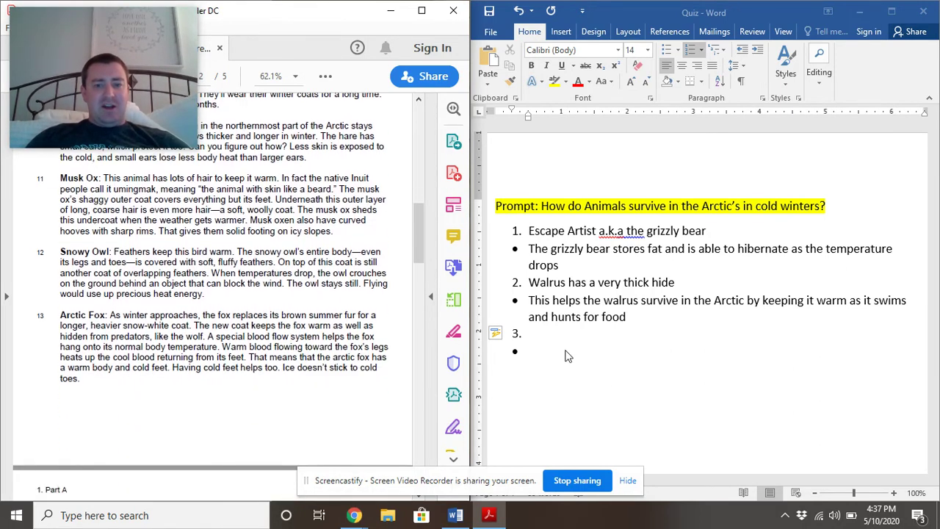
pyautogui.click(534, 337)
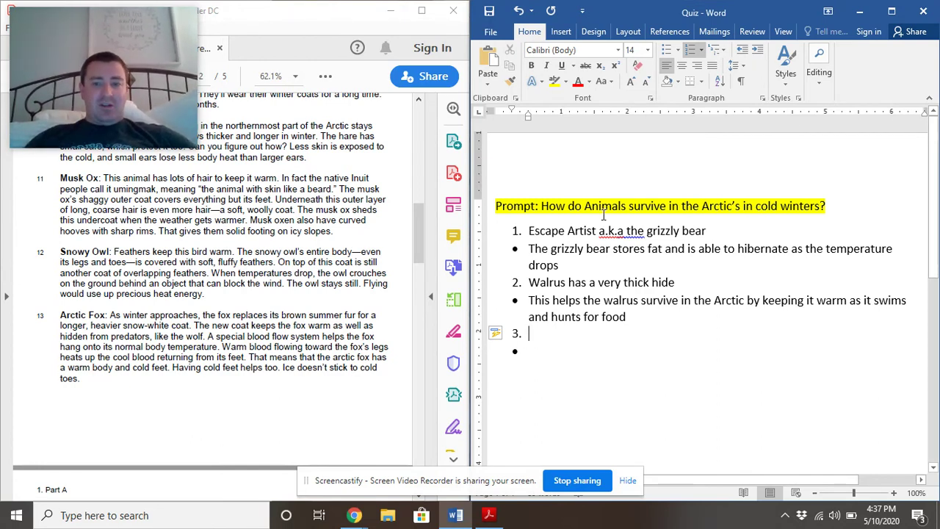
pyautogui.scroll(1, 169, 281)
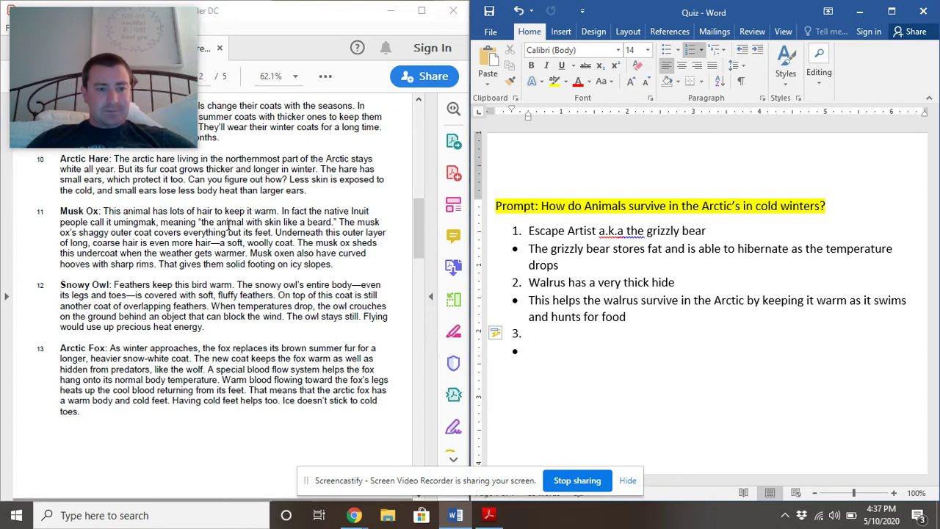
pyautogui.scroll(2, 229, 224)
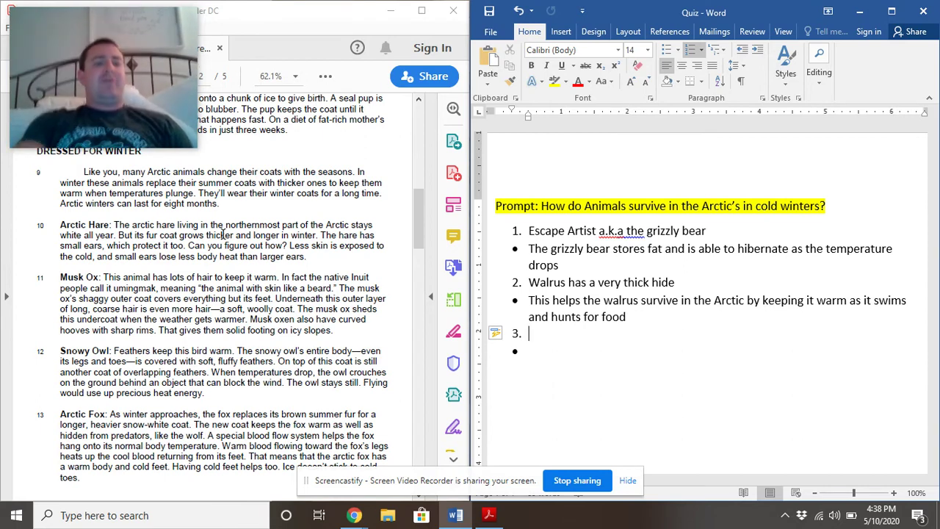
# - Enter 'Artic Hare' as quiz item 3
pyautogui.write('Artic')
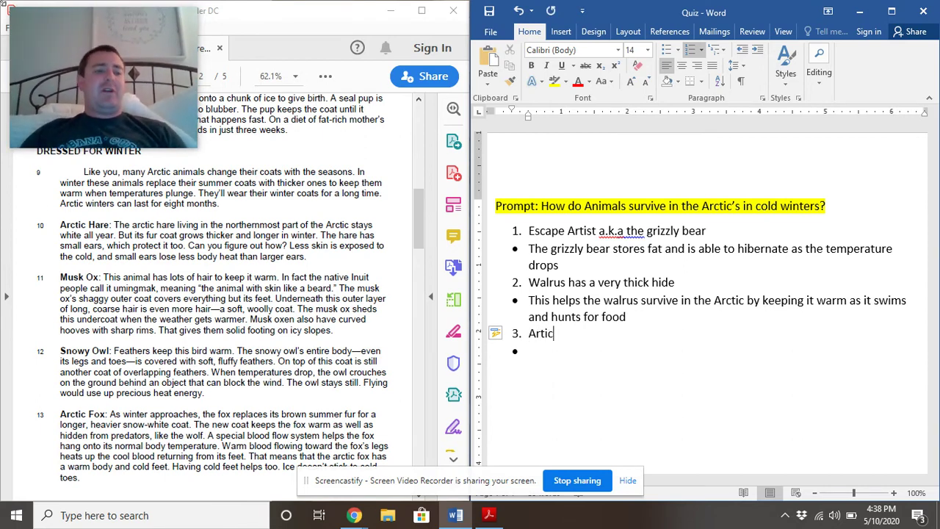
pyautogui.click(70, 236)
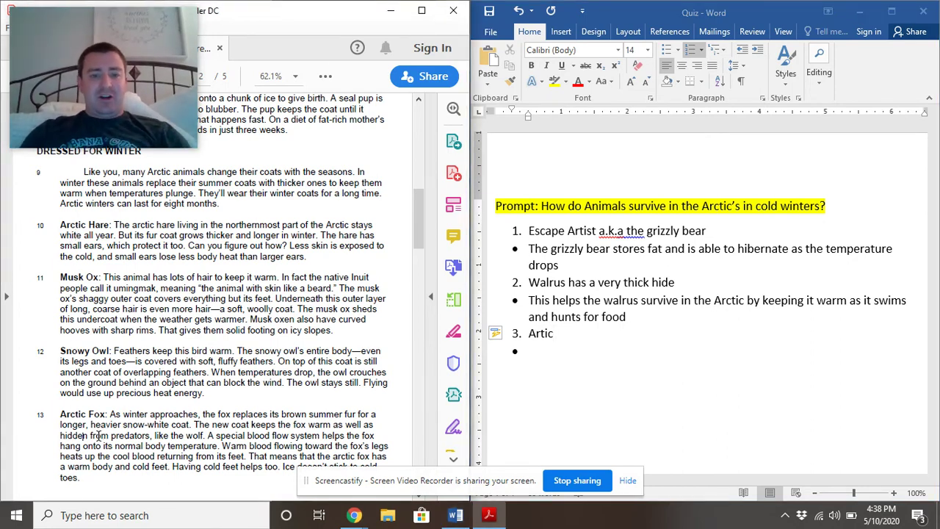
pyautogui.scroll(-5, 100, 435)
pyautogui.scroll(10, 99, 435)
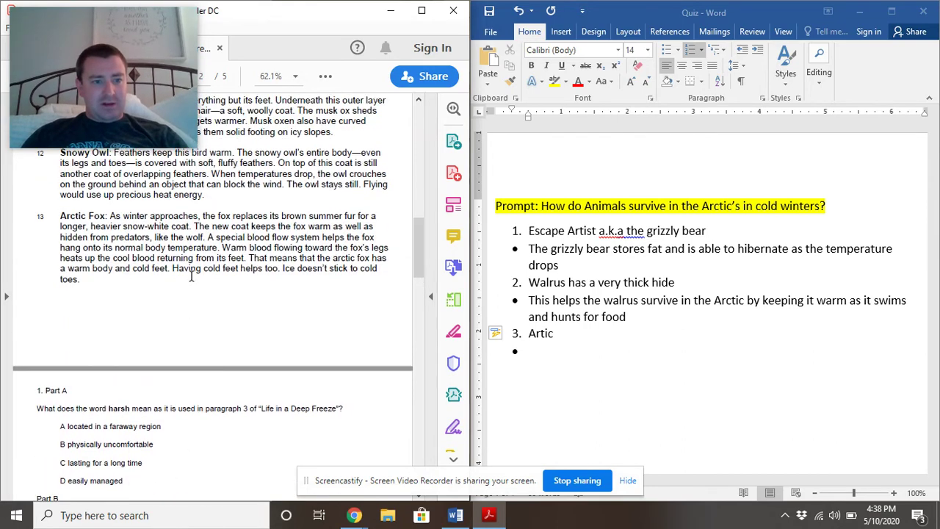
pyautogui.click(576, 331)
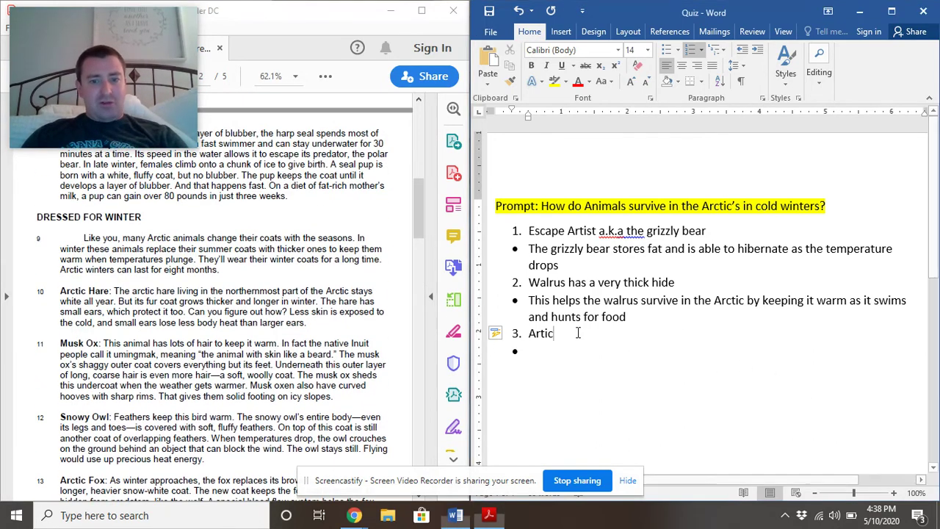
pyautogui.write('Hare')
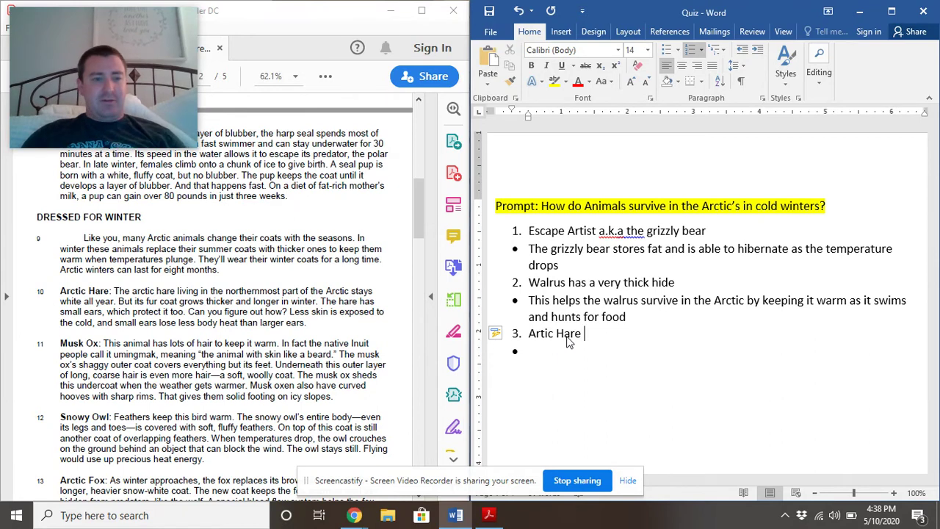
pyautogui.scroll(-2, 176, 293)
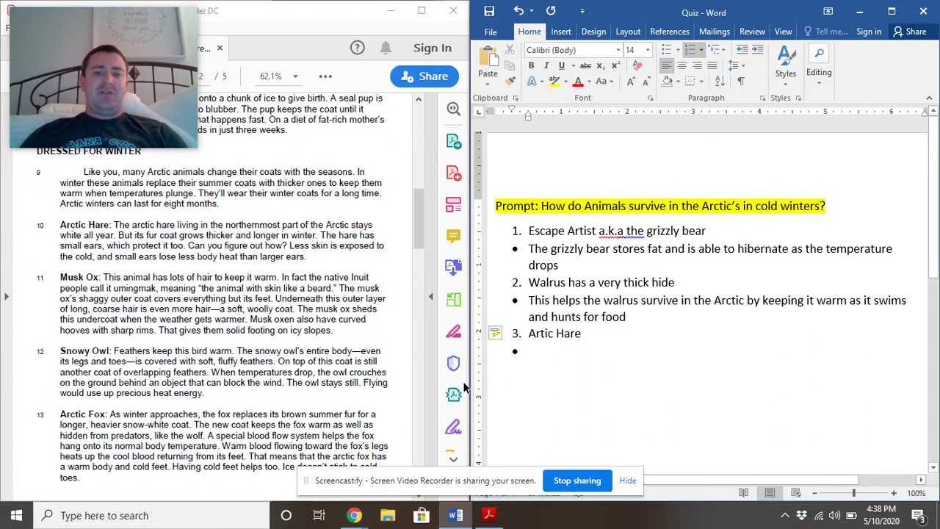
# - Add the bullet 'Grows longer and thicker fur in the winter to help survive the Arctics cold harsh winters'
pyautogui.click(580, 350)
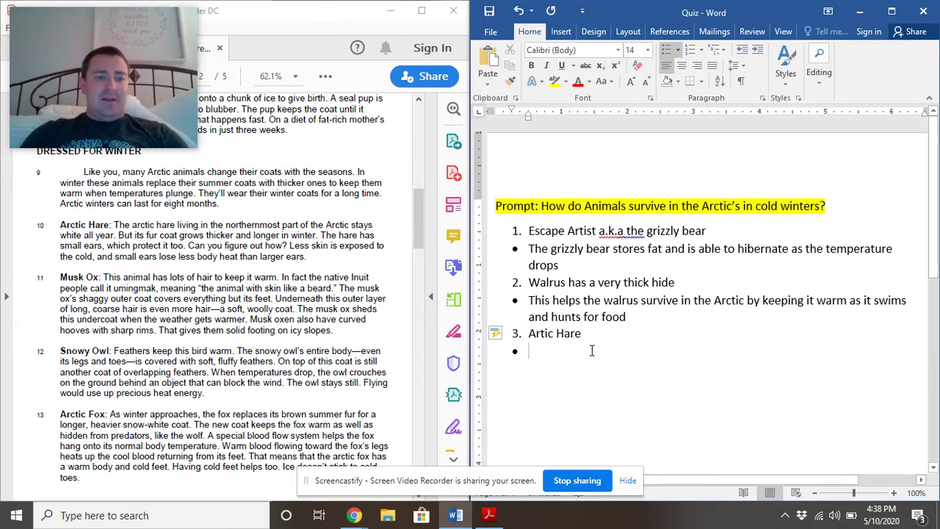
pyautogui.write('Gro')
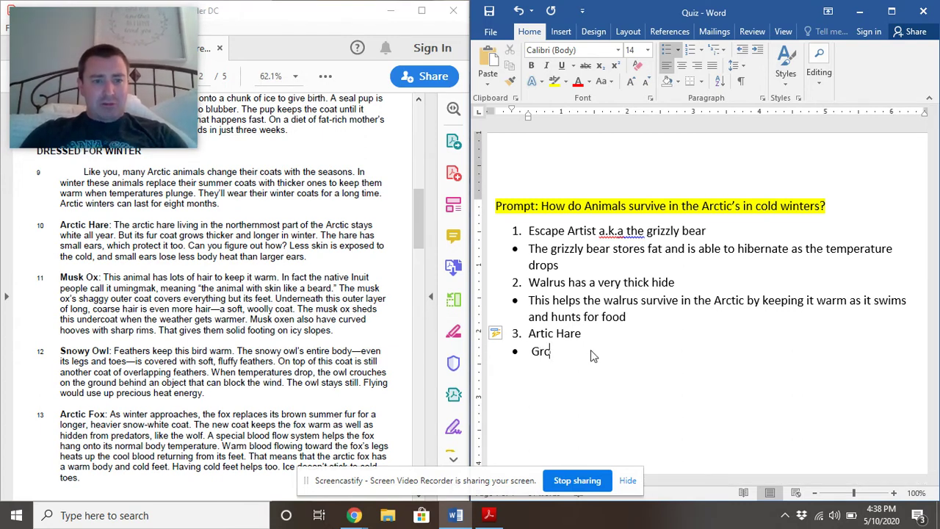
pyautogui.write('ws longer and thicke')
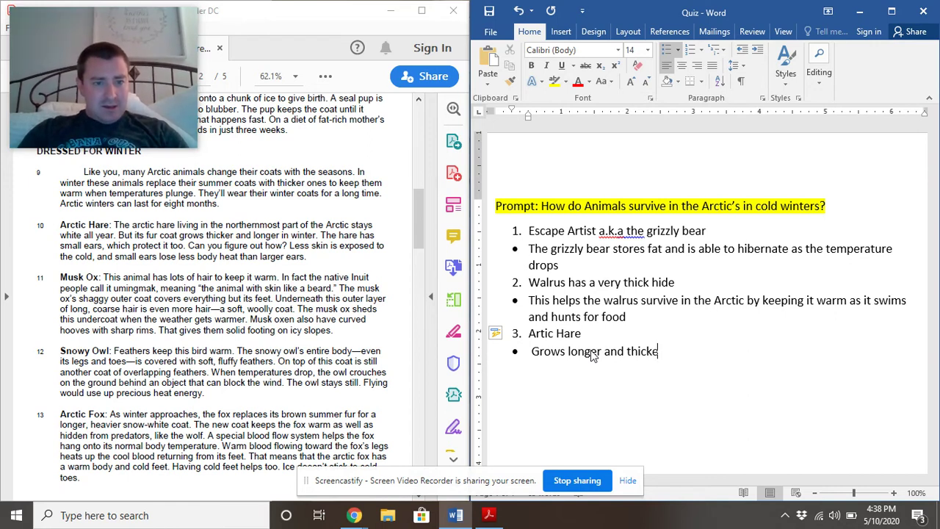
pyautogui.write('r fur in the winter')
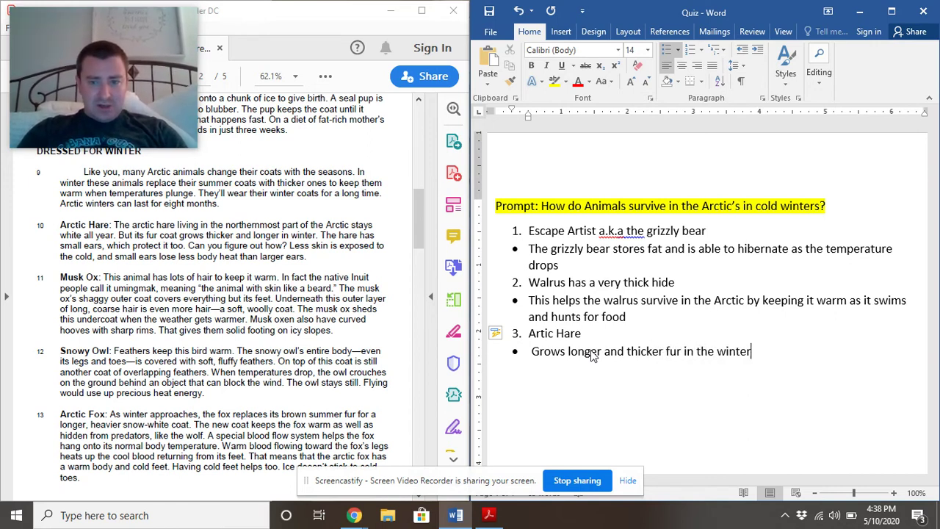
pyautogui.write(' to help suri')
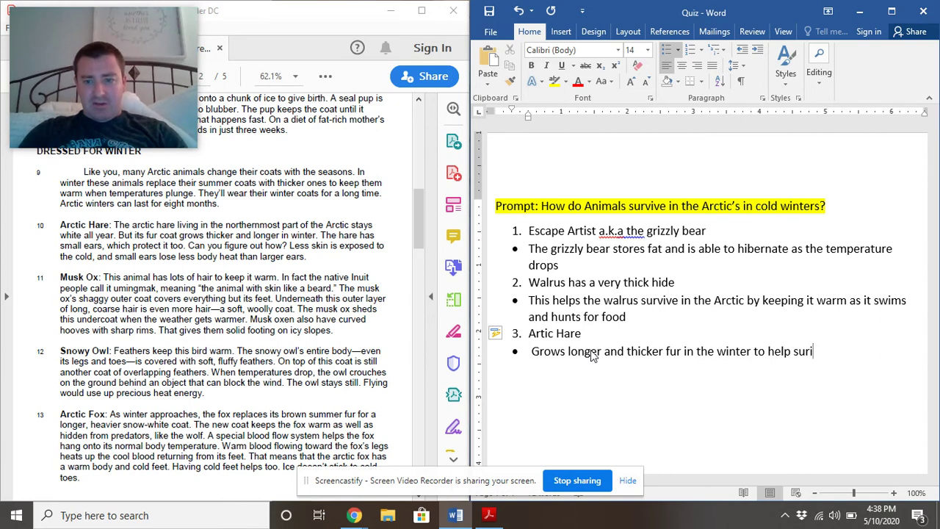
pyautogui.press('BackSpace')
pyautogui.write('vive in the')
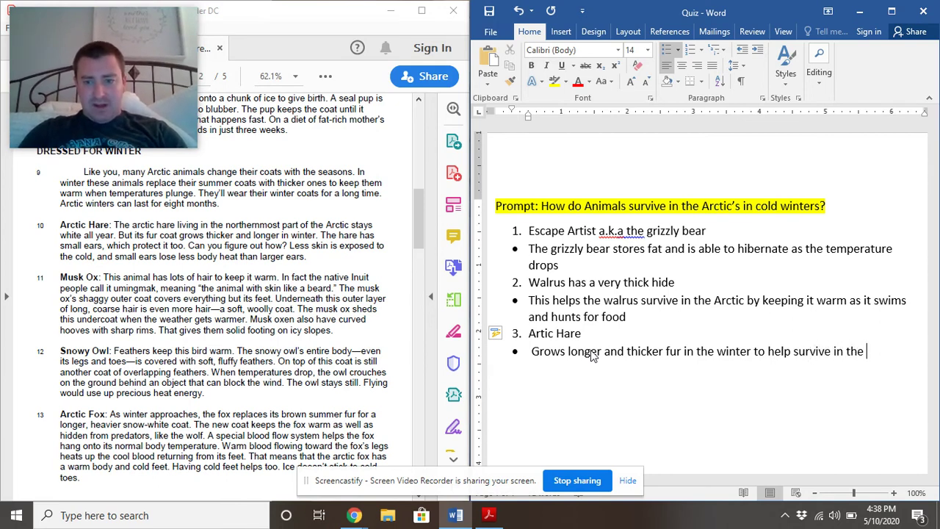
pyautogui.write(' a')
pyautogui.press('BackSpace')
pyautogui.write('Ar')
pyautogui.press('BackSpace')
pyautogui.write('ar')
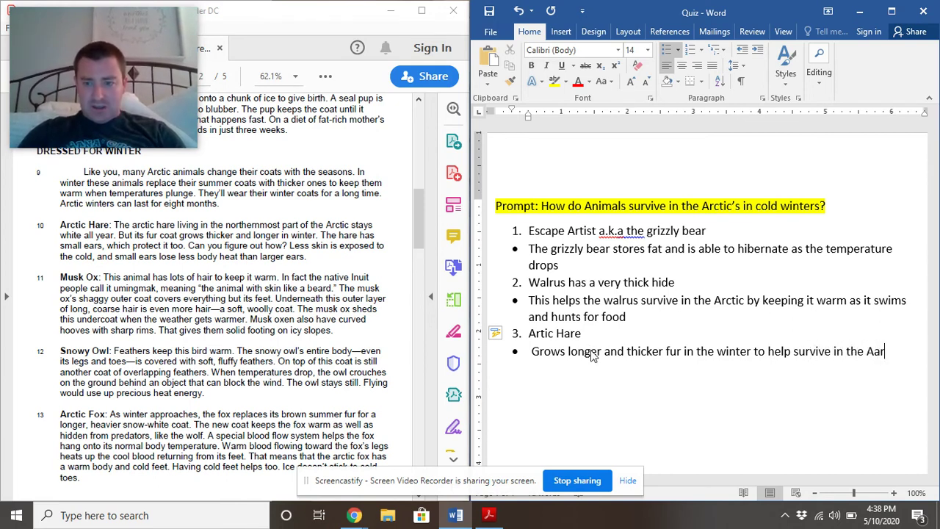
pyautogui.press('BackSpace')
pyautogui.press('BackSpace')
pyautogui.write('rctics ')
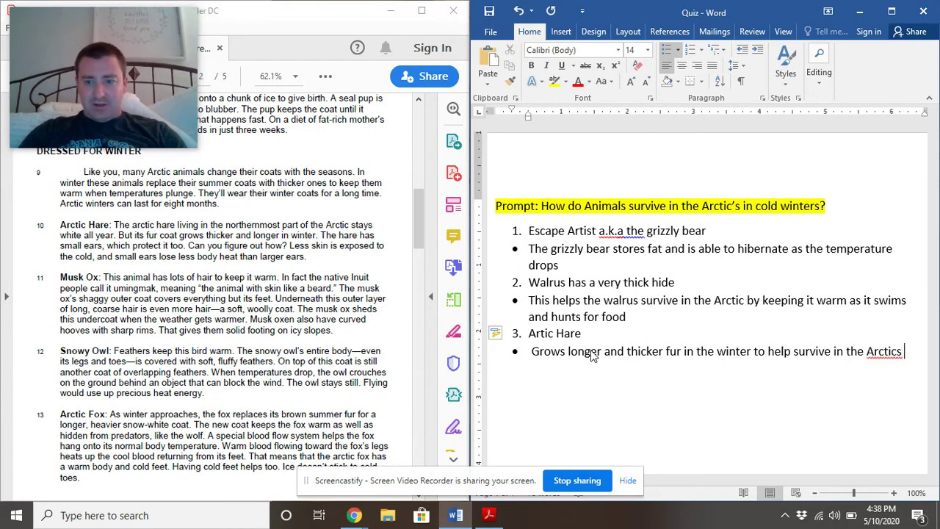
pyautogui.write('cold harsh winters')
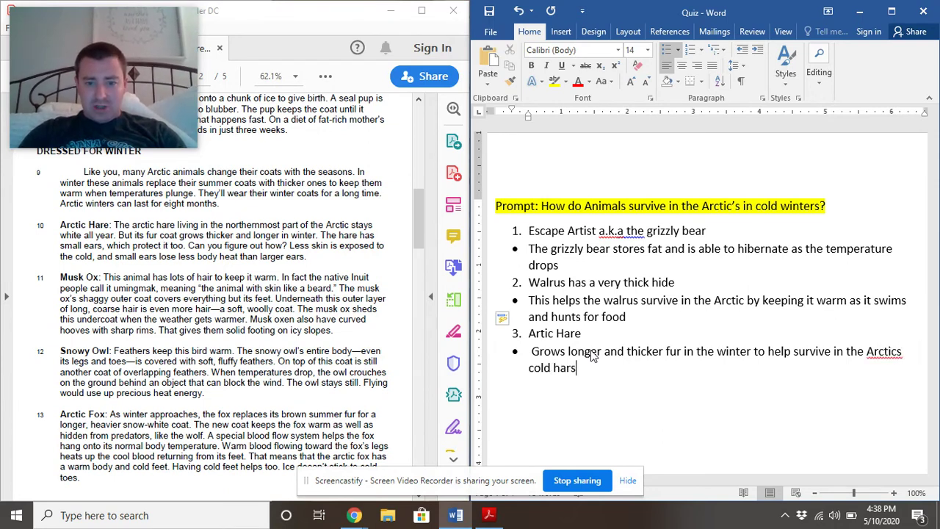
# - Correct the misspelling 'Arctics' to 'Arctic's' using the spelling suggestion
pyautogui.click(889, 352)
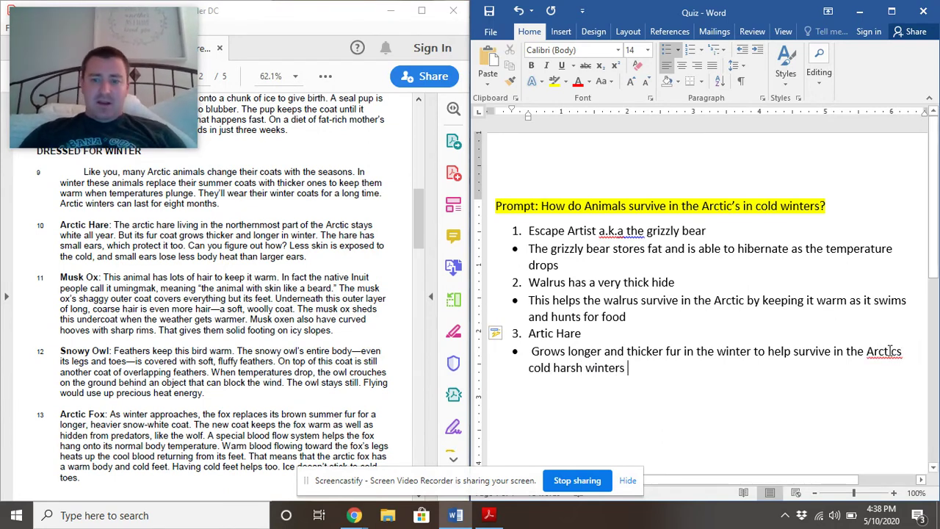
pyautogui.rightClick(890, 351)
pyautogui.click(796, 368)
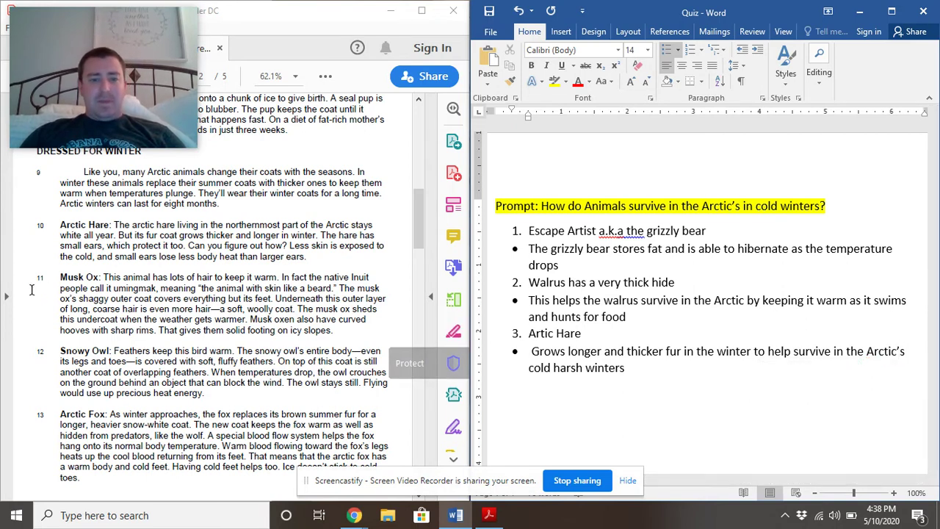
pyautogui.click(440, 353)
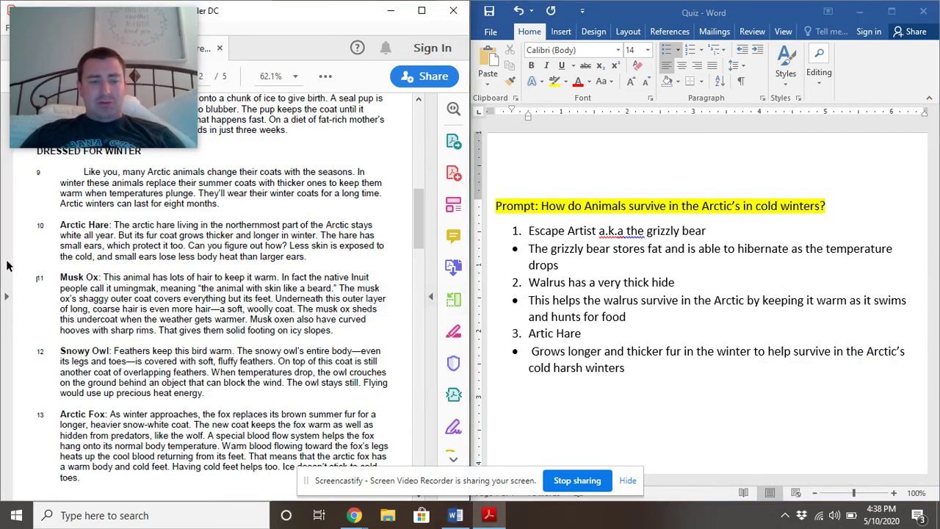
# - Copy the 'Arctic Hare' text from the start of the paragraph
pyautogui.moveTo(59, 227); pyautogui.dragTo(109, 226)
pyautogui.rightClick(106, 226)
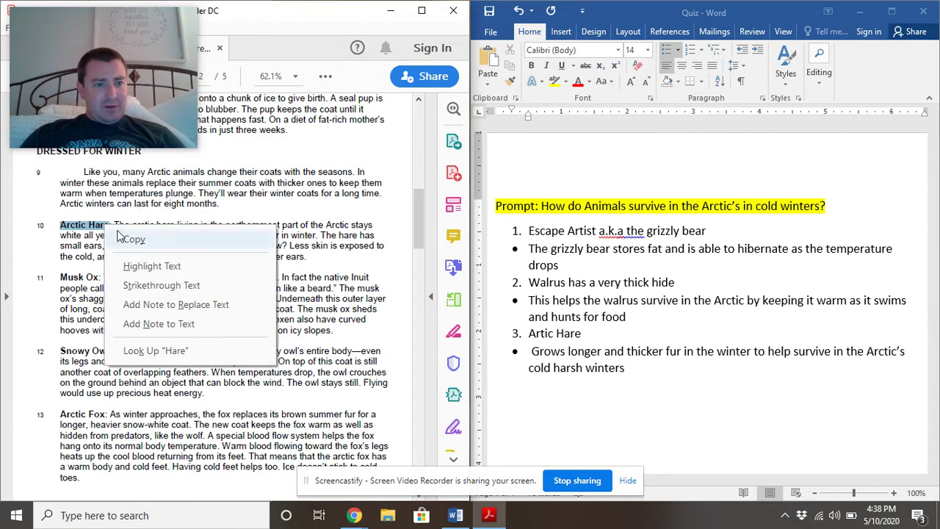
pyautogui.click(83, 235)
# - Highlight 'Arctic Hare:' and the sentence about its thicker winter fur in yellow
pyautogui.doubleClick(70, 226)
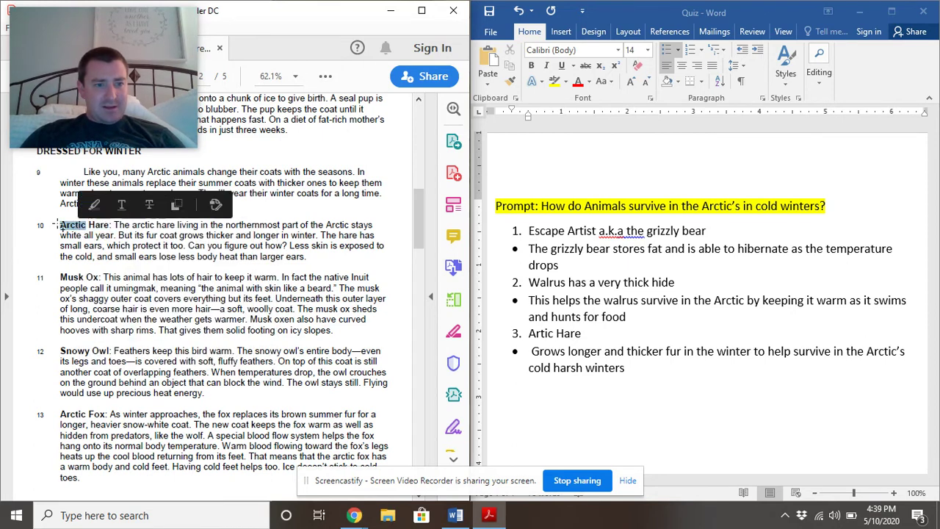
pyautogui.moveTo(61, 225); pyautogui.dragTo(112, 225)
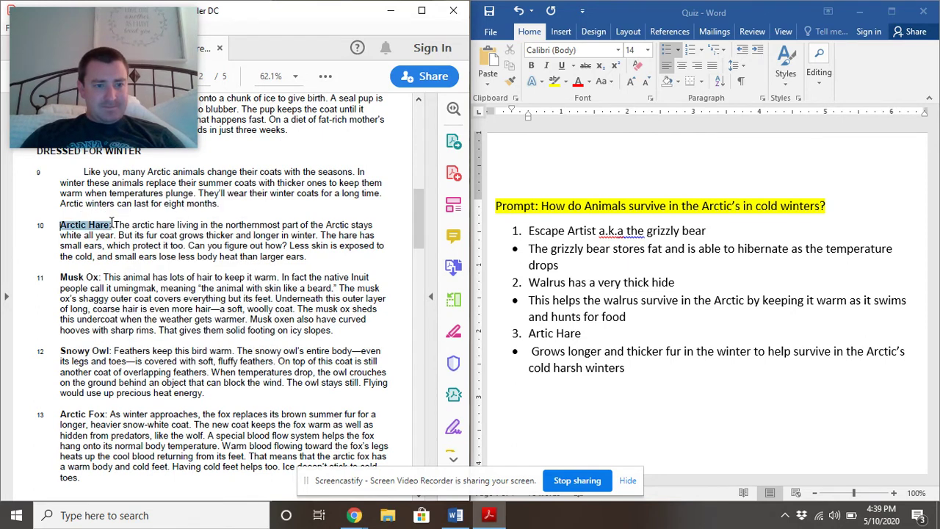
pyautogui.click(124, 206)
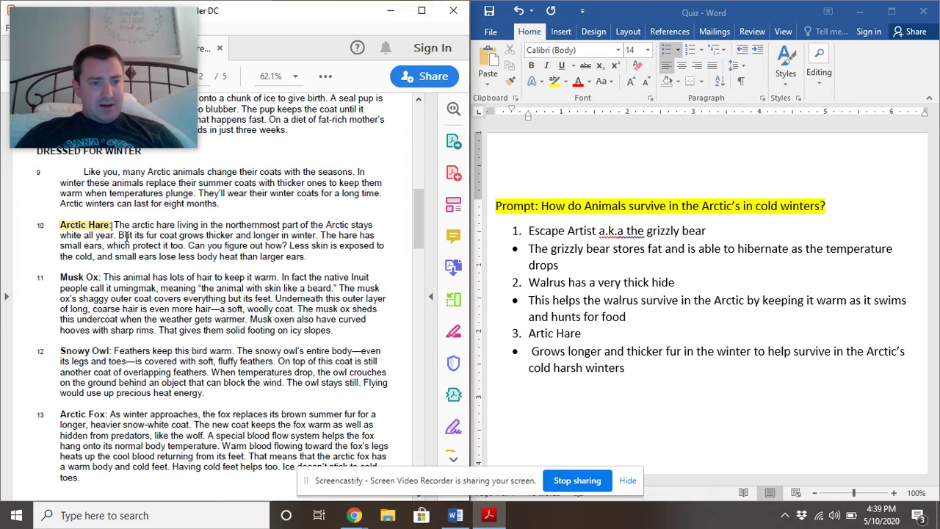
pyautogui.moveTo(118, 235)
pyautogui.mouseDown()
pyautogui.moveTo(294, 245)
pyautogui.moveTo(318, 237)
pyautogui.mouseUp()
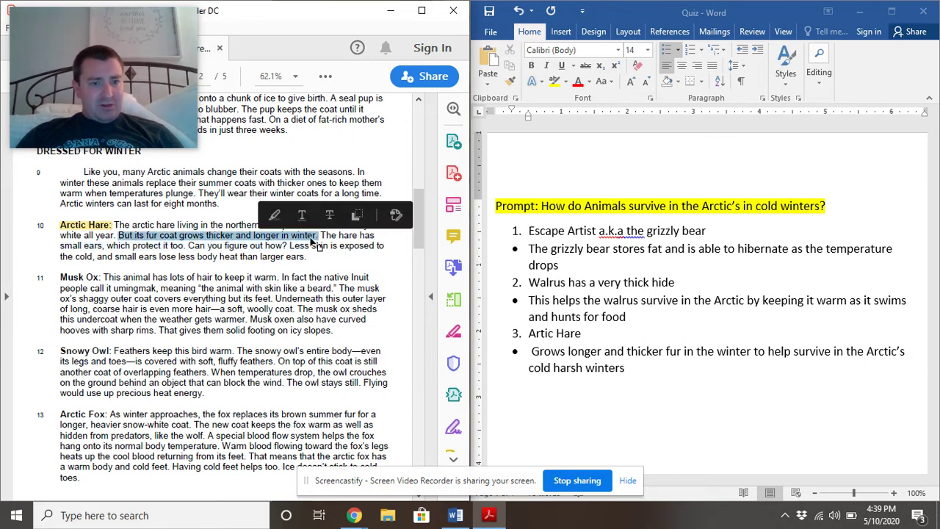
pyautogui.click(274, 215)
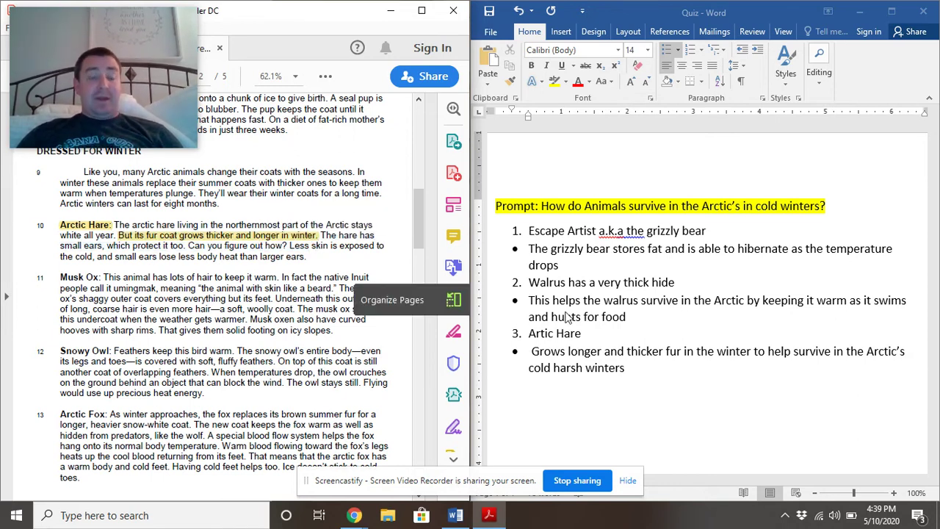